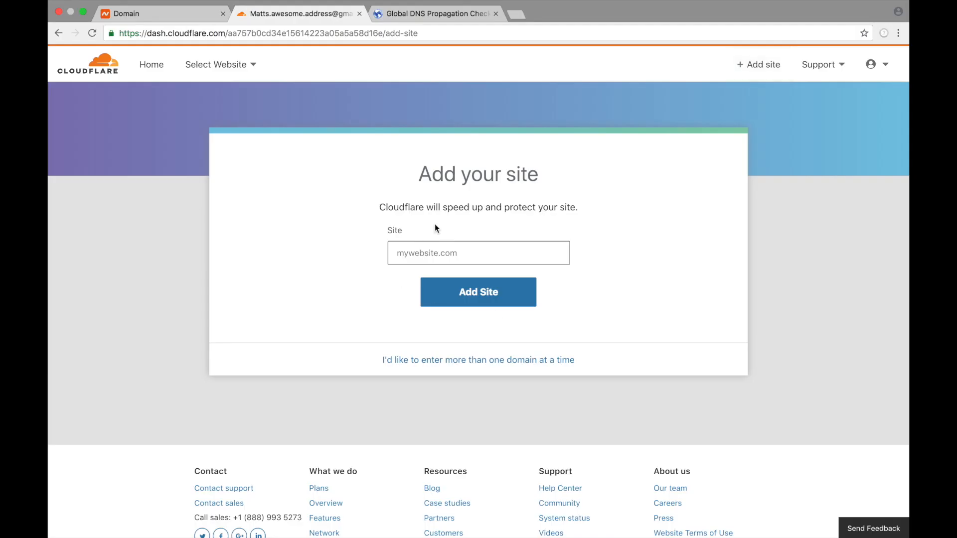
Add the site eatupapp.com to the account and proceed past the DNS record query.
type("eatupapp.com")
key("BackSpace")
key("BackSpace")
type("om")
left_click(480, 282)
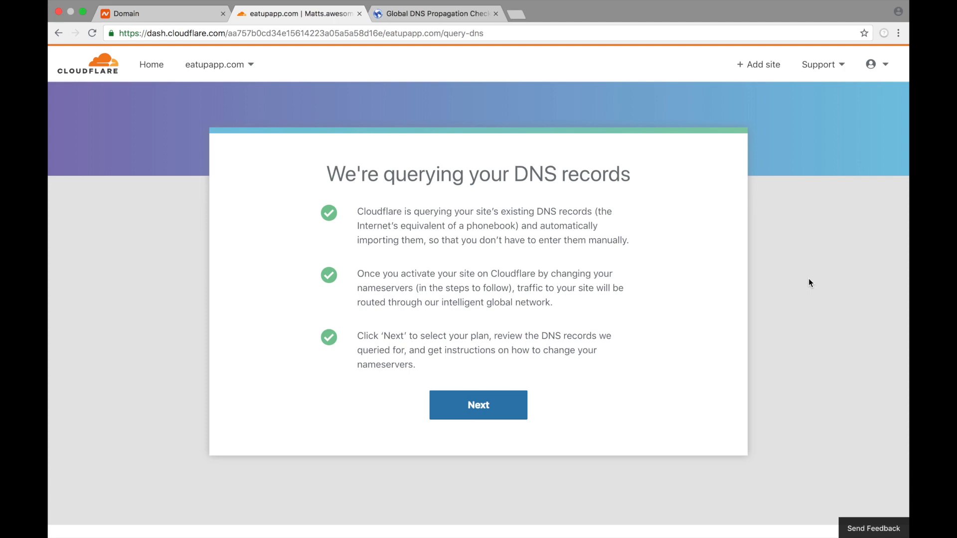
left_click(523, 402)
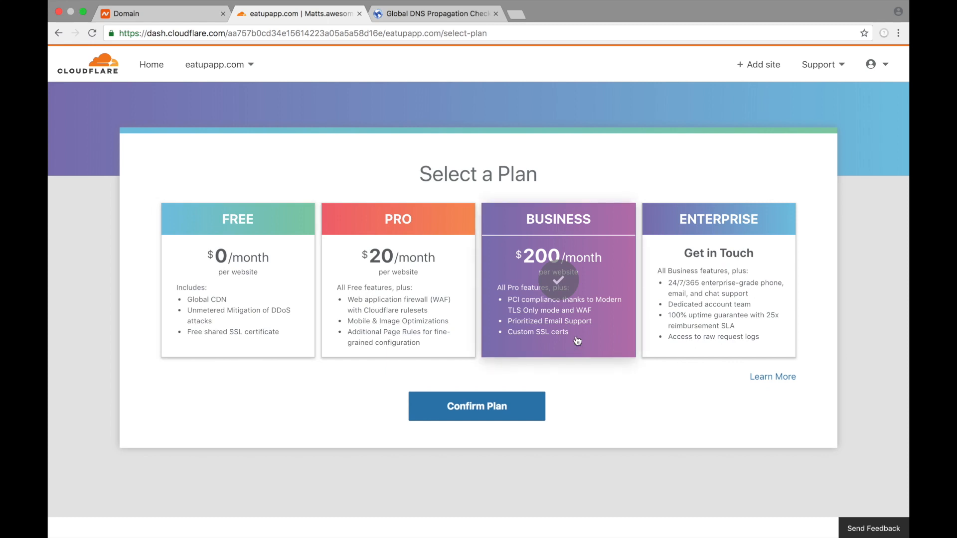
Choose the Free plan at $0/month for the website and confirm it.
left_click(213, 322)
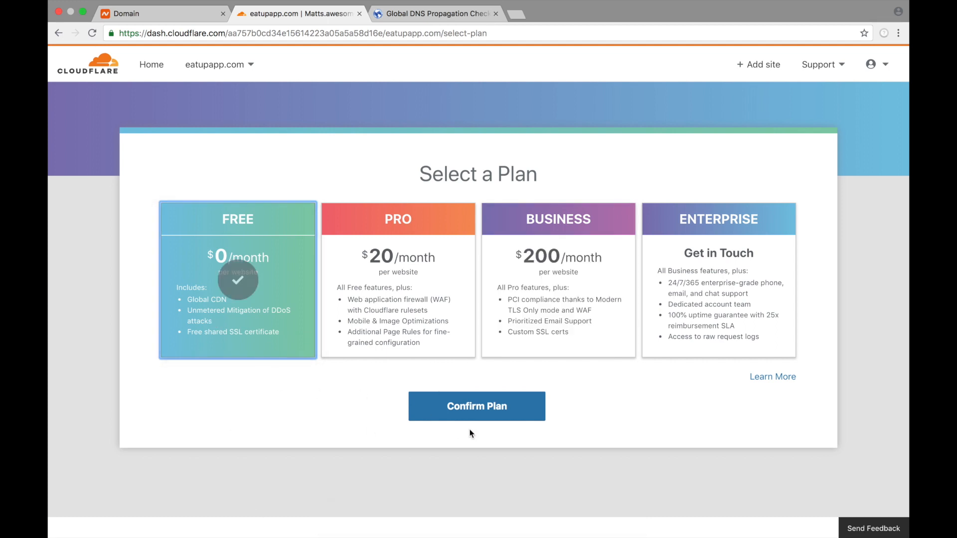
left_click(471, 408)
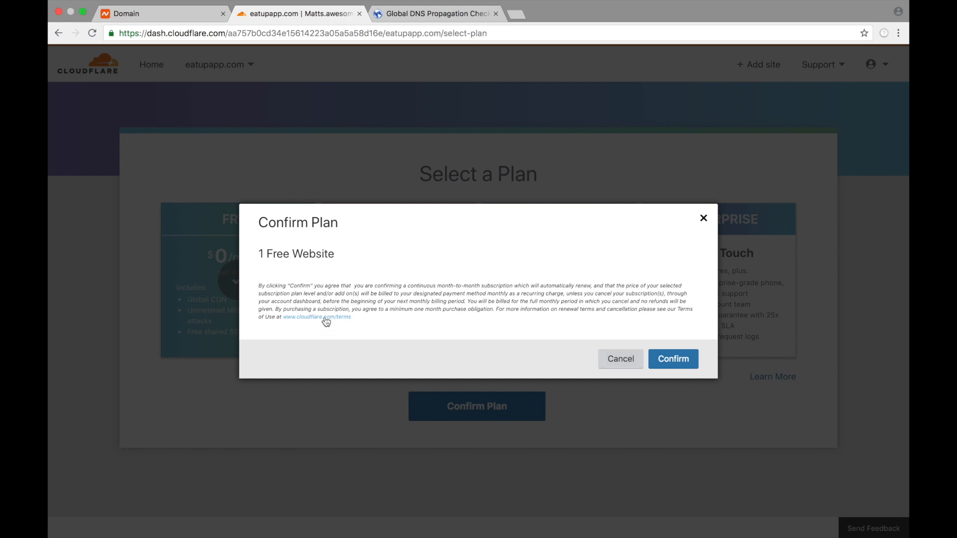
left_click(674, 359)
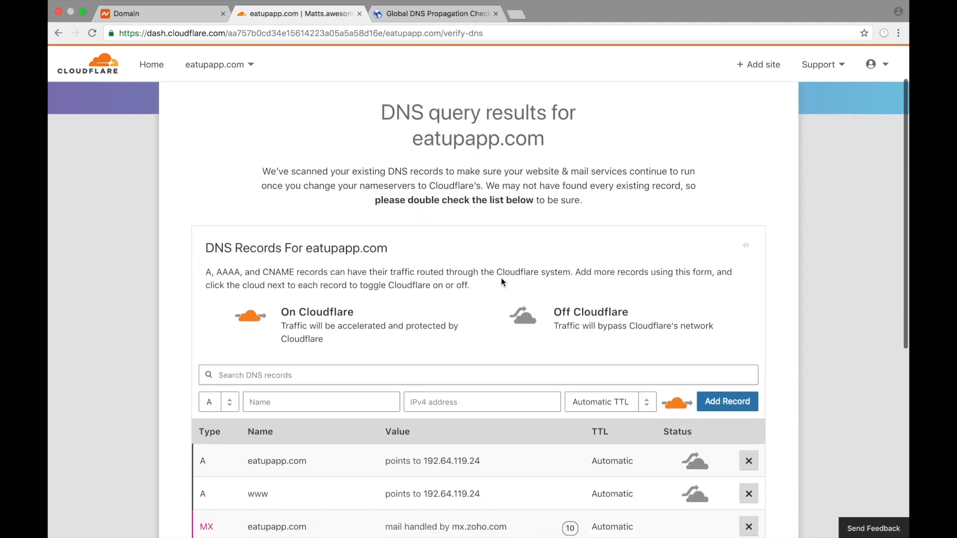
Review the imported DNS records for eatupapp.com and continue to the nameserver change instructions.
scroll(501, 283, "down", 4)
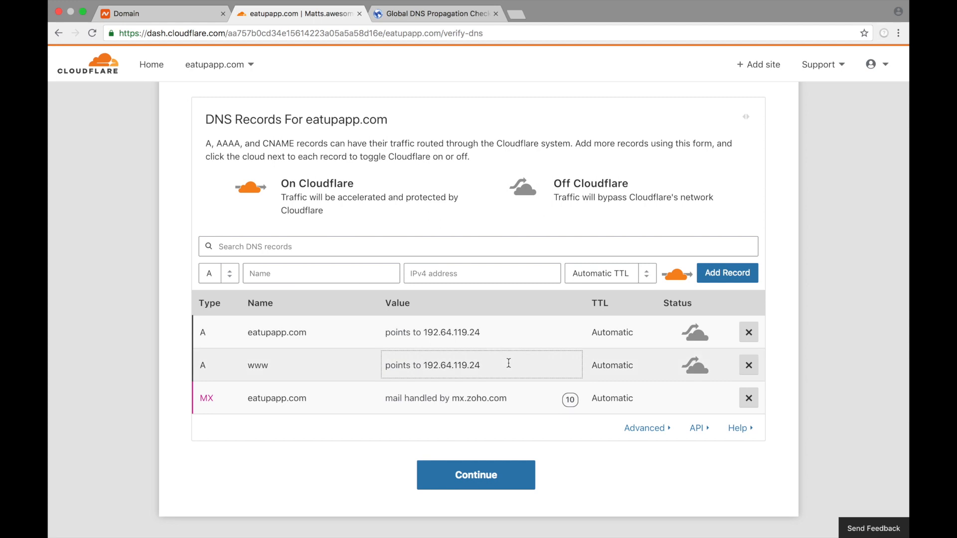
scroll(509, 363, "down", 1)
scroll(508, 389, "down", 1)
scroll(496, 443, "up", 2)
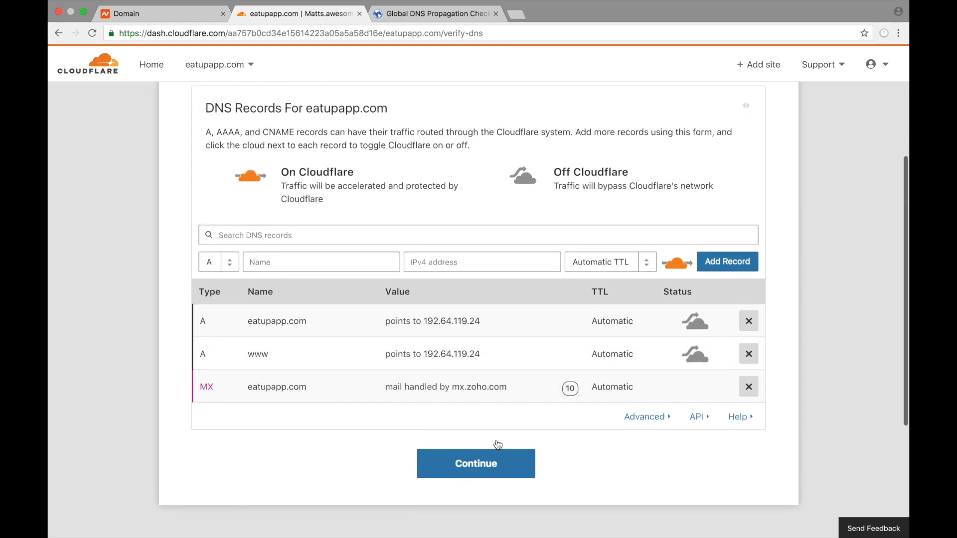
left_click(482, 489)
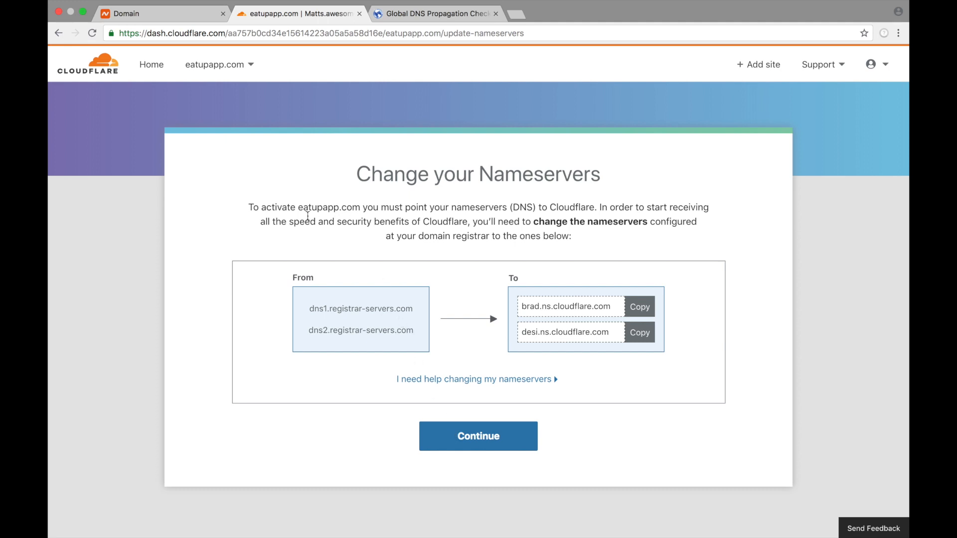
Switch to the Namecheap details page for eatupapp.com and set its nameserver type to Custom DNS.
left_click_drag(309, 308, 434, 310)
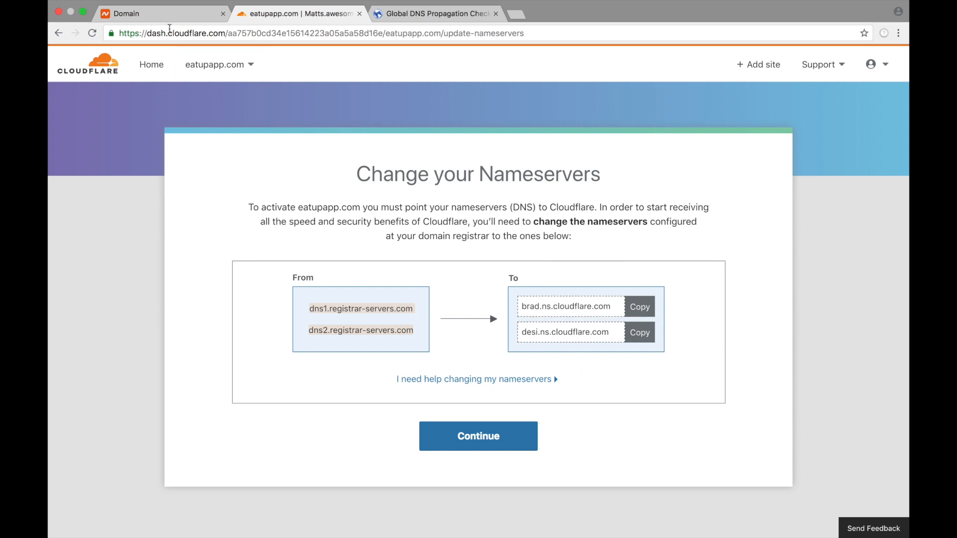
left_click(165, 14)
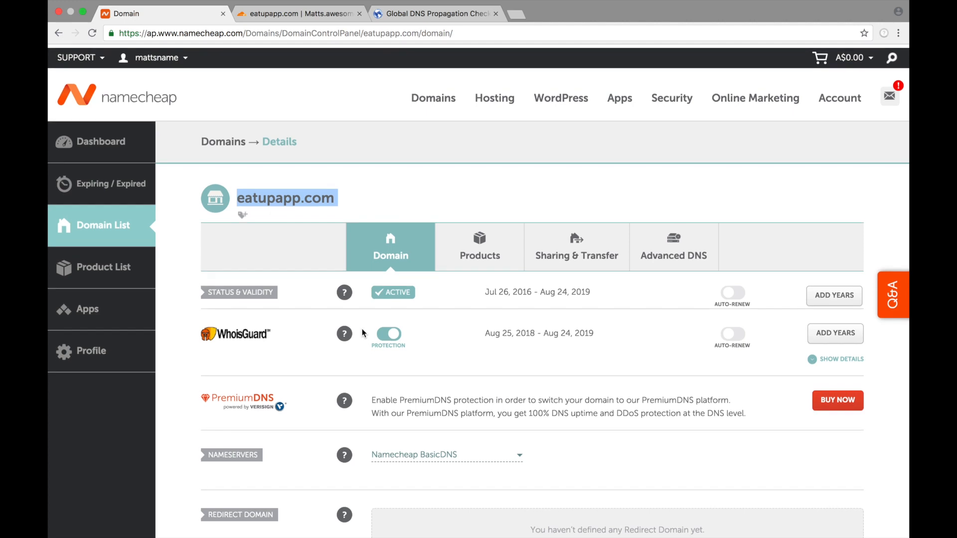
left_click(302, 195)
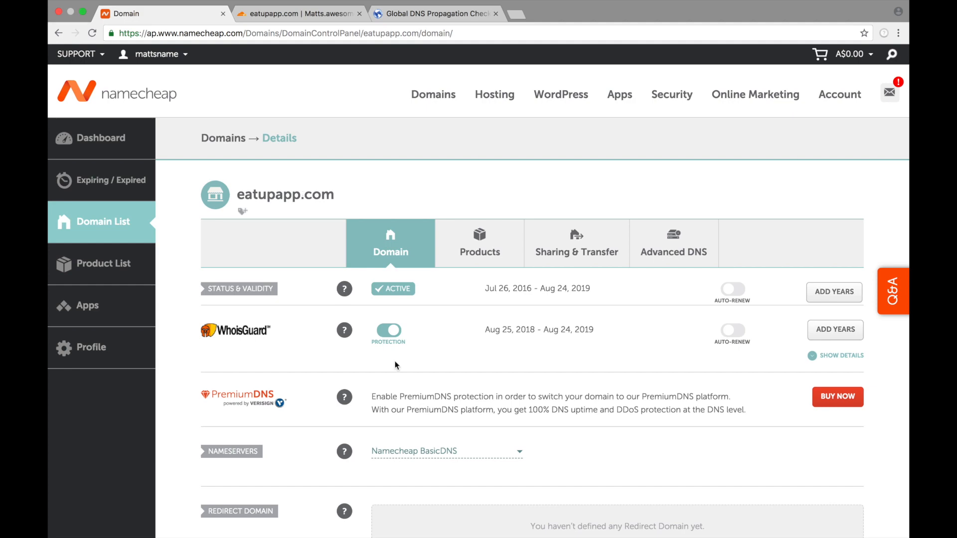
scroll(395, 362, "down", 5)
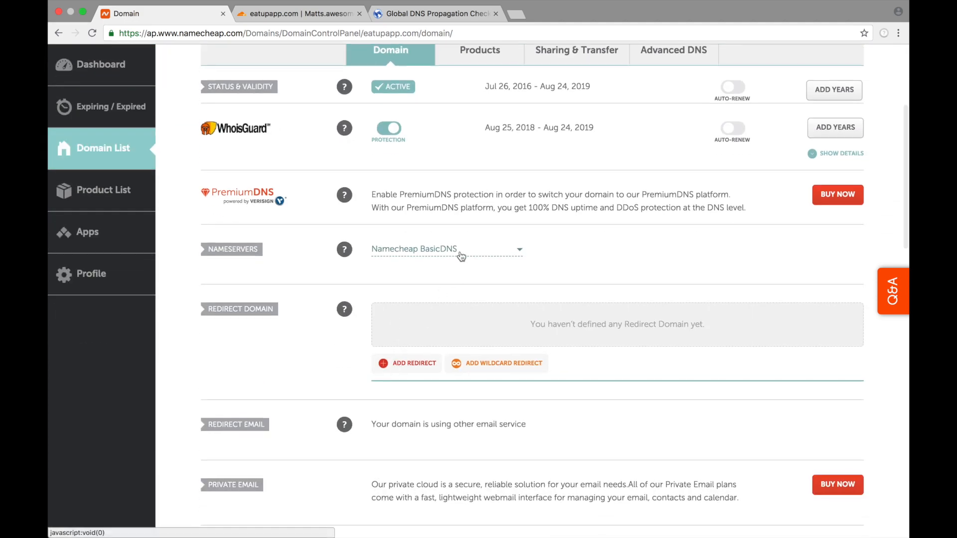
left_click(462, 255)
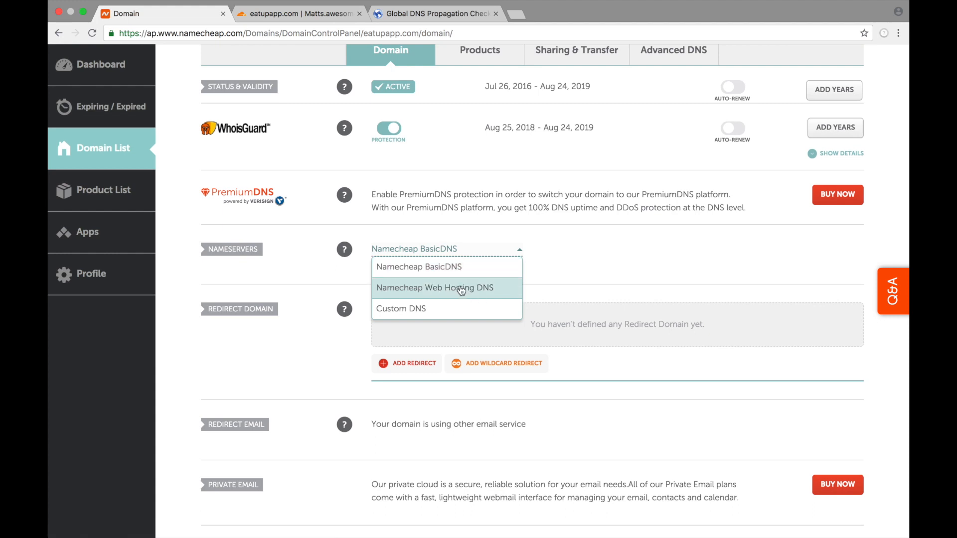
left_click(453, 310)
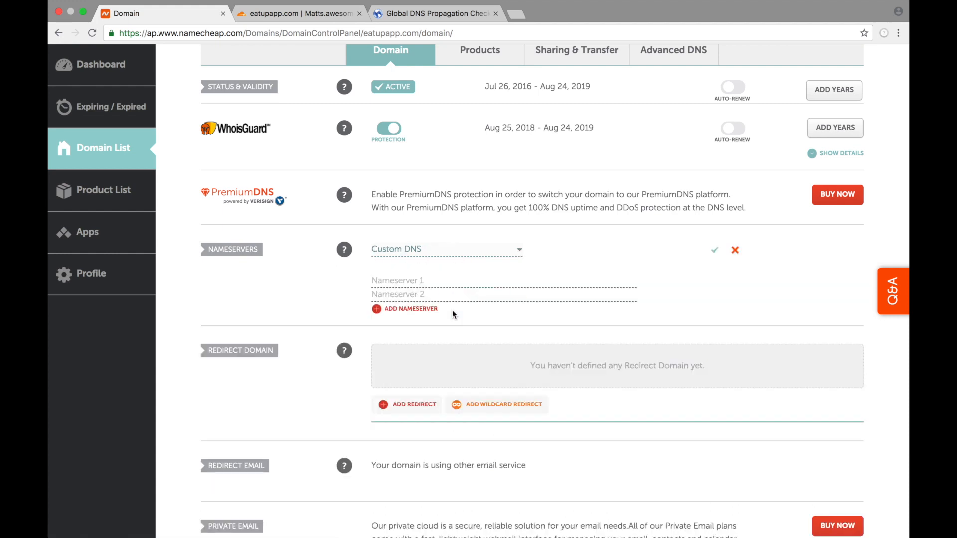
Copy Cloudflare's assigned nameservers brad.ns.cloudflare.com and desi.ns.cloudflare.com into Namecheap's two custom nameserver entries and save them.
left_click(314, 14)
left_click(640, 307)
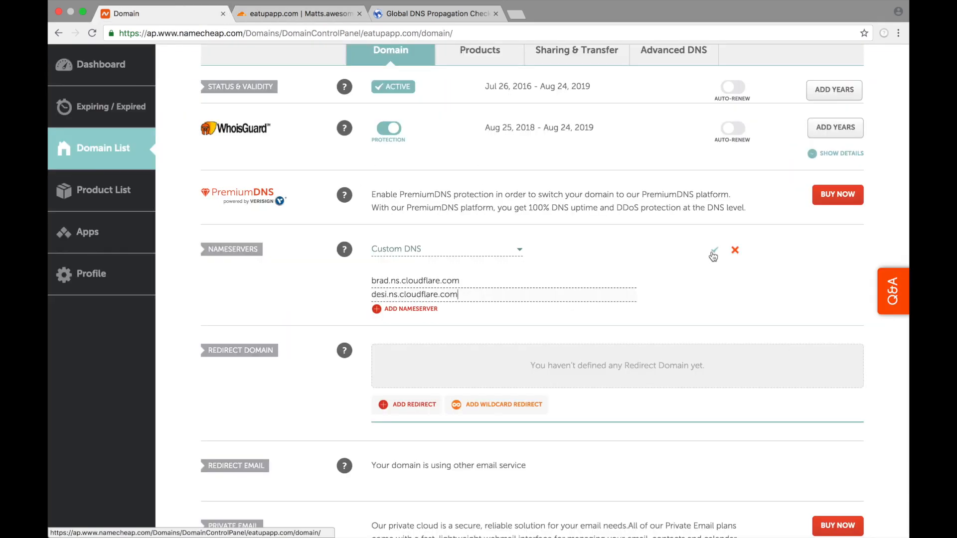
left_click(712, 253)
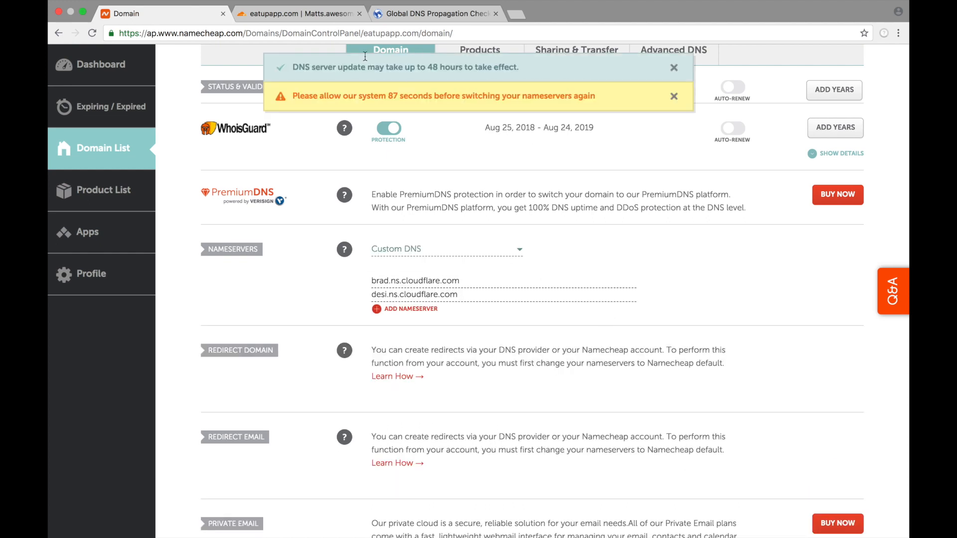
Return to Cloudflare, finish the nameserver setup for eatupapp.com and request a nameserver recheck.
left_click(295, 13)
left_click(490, 447)
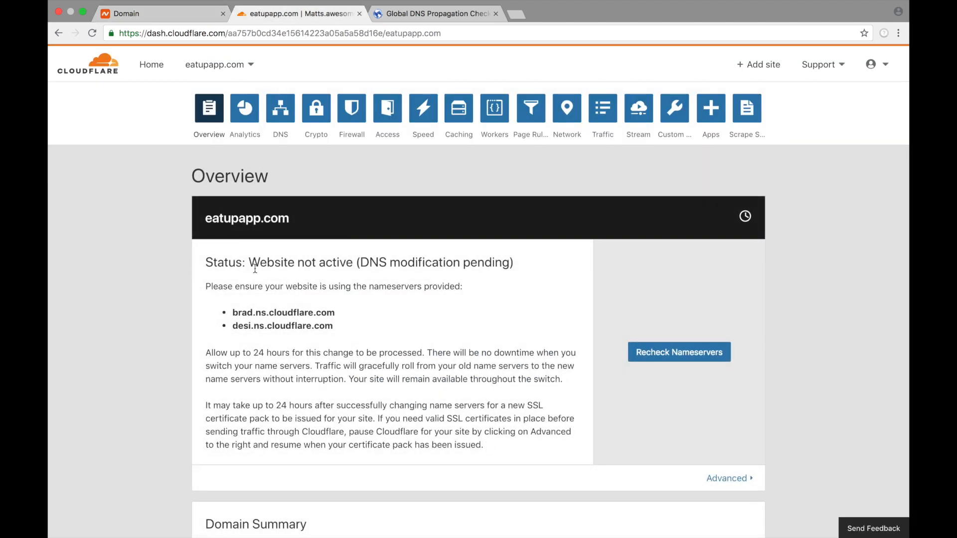
left_click(664, 354)
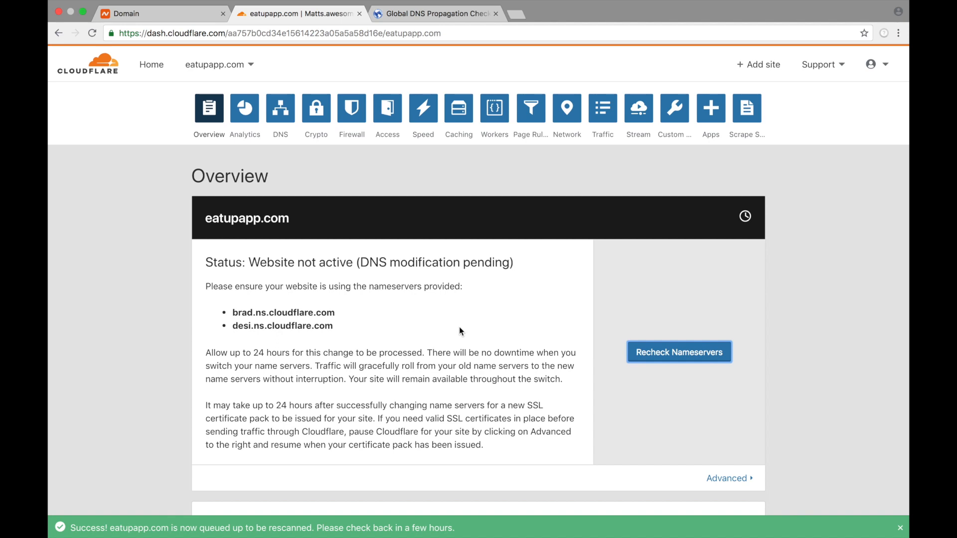
Go to the DNS settings of eatupapp.com and enable DNSSEC to display the DS record details.
scroll(460, 327, "down", 2)
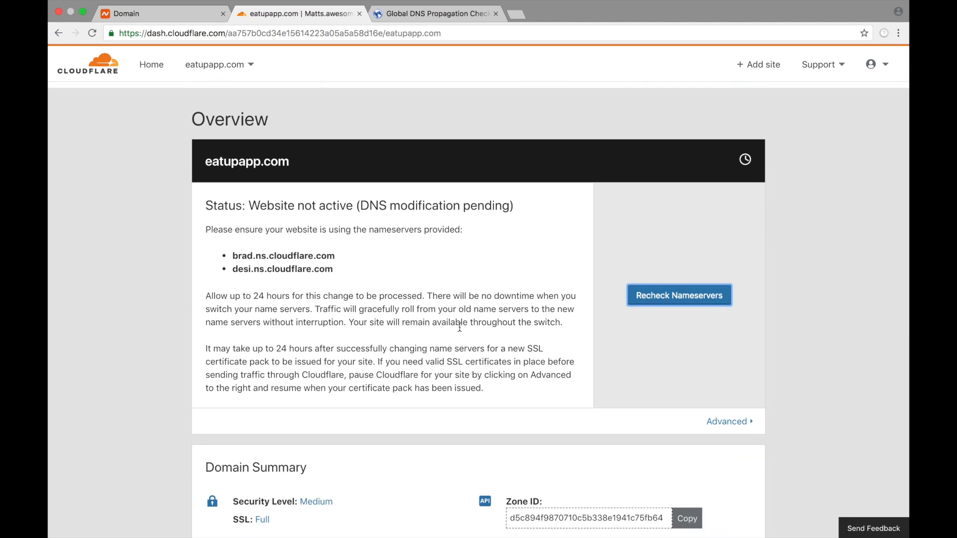
scroll(460, 327, "down", 5)
scroll(459, 327, "up", 6)
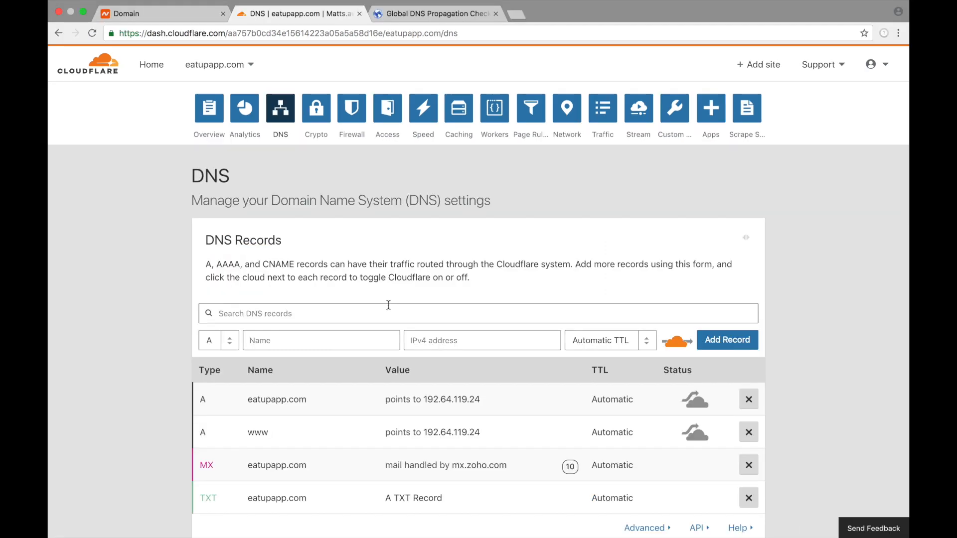
scroll(388, 304, "down", 15)
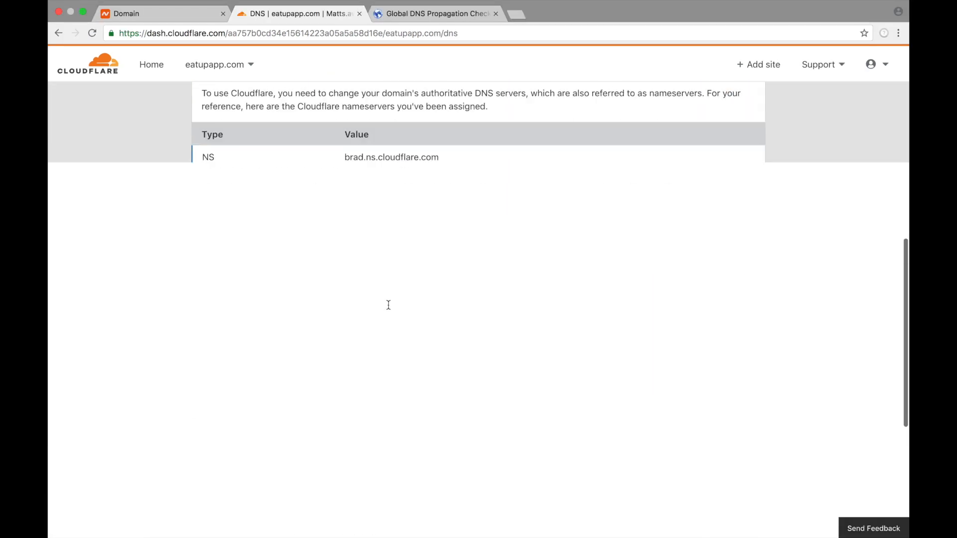
scroll(388, 305, "up", 3)
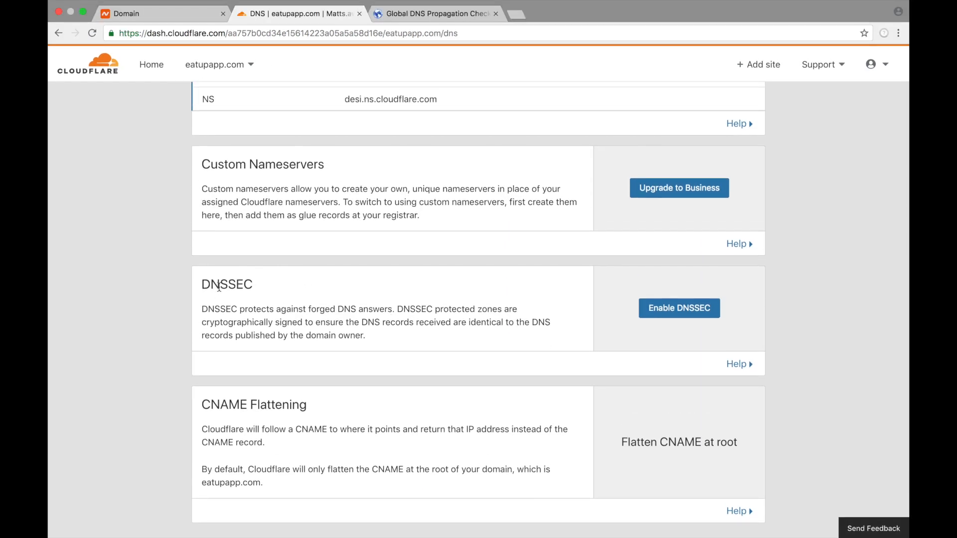
left_click_drag(293, 311, 392, 309)
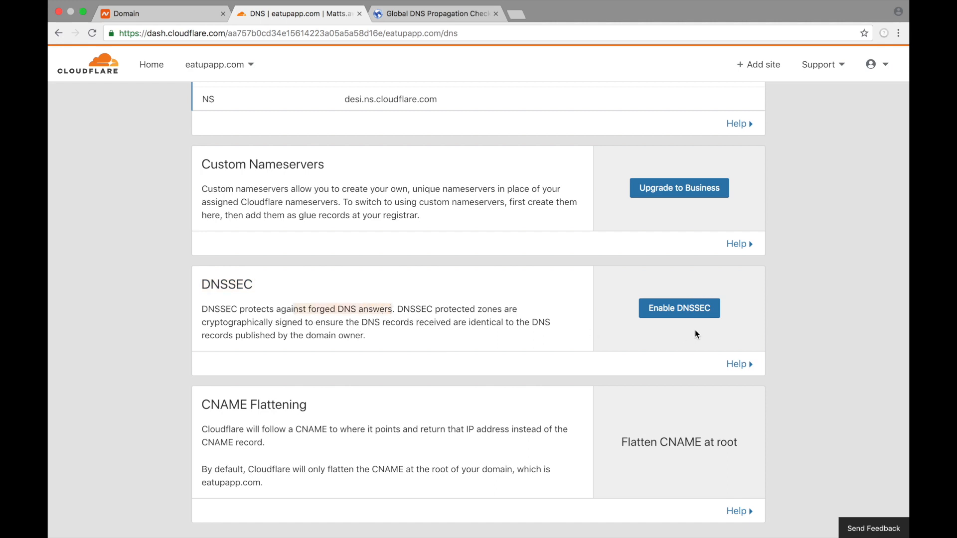
left_click(695, 305)
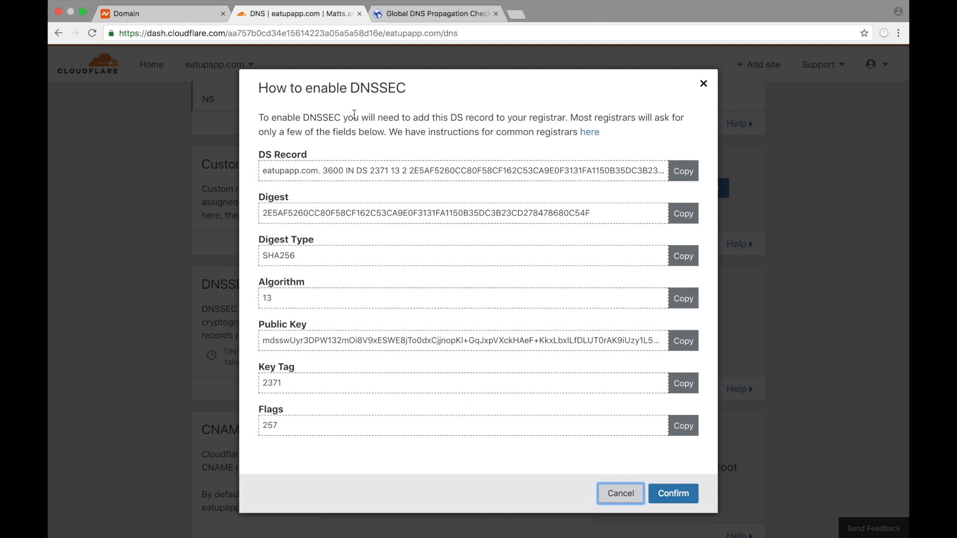
Open the linked instructions for adding the DS record at common registrars in a separate browser tab.
left_click_drag(296, 117, 555, 131)
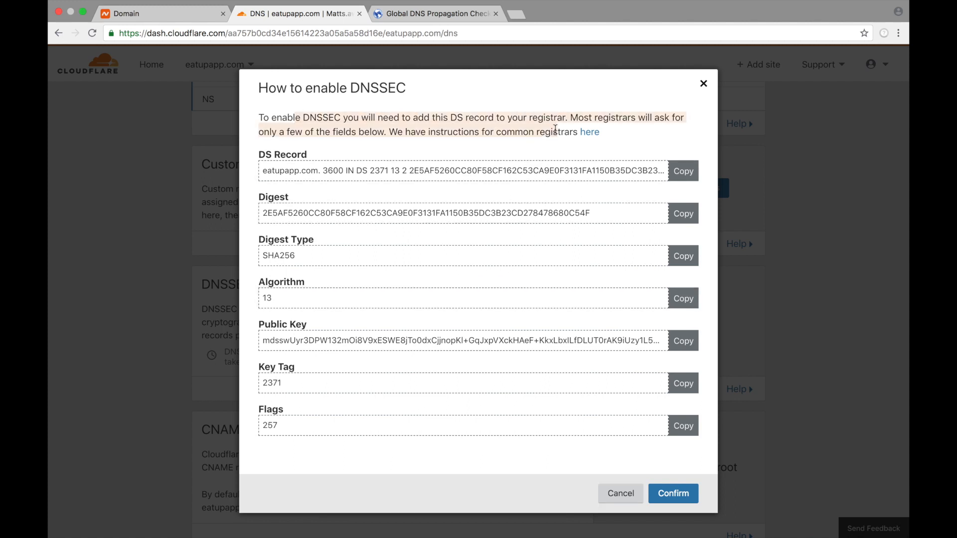
right_click(593, 134)
key("Escape")
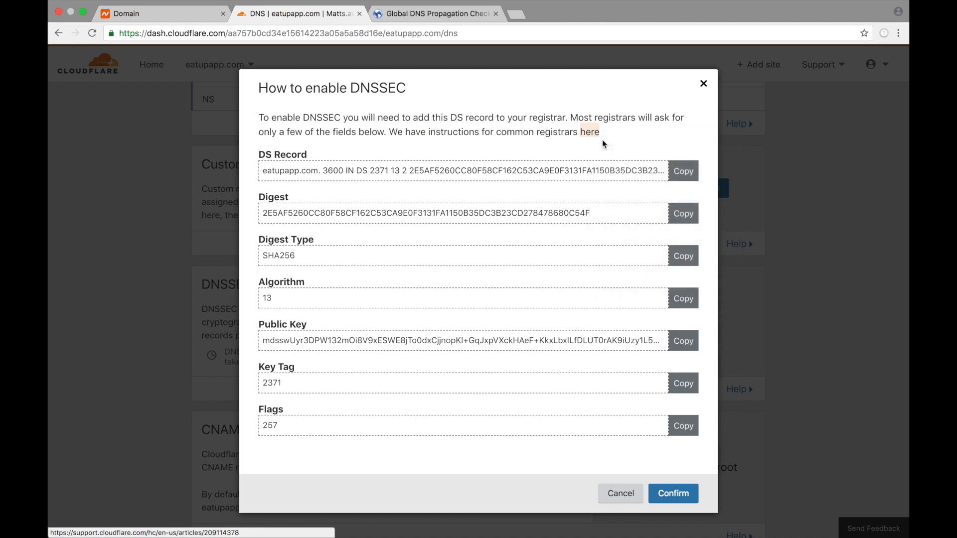
left_click(423, 17)
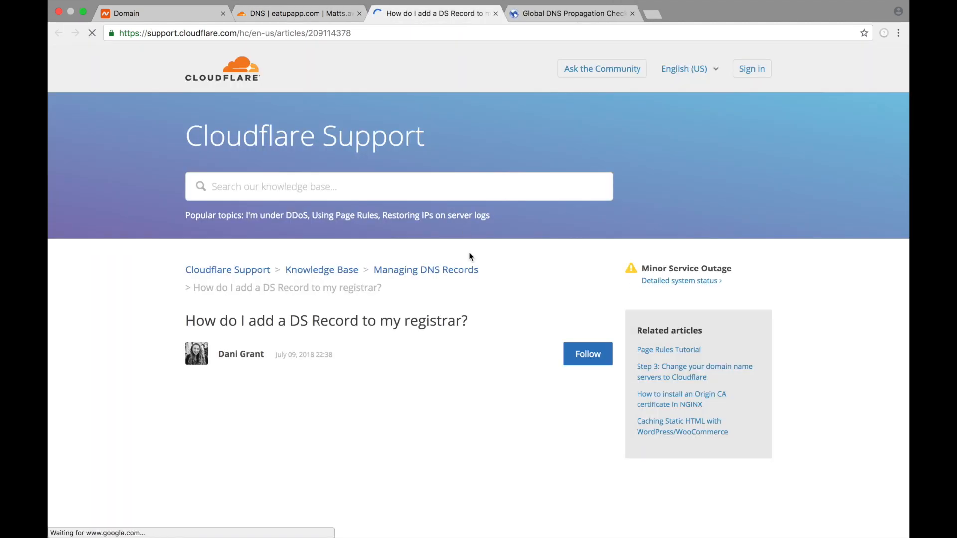
Find Namecheap in the article's registrar table and open its guide on managing DNSSEC for domains pointed to Custom DNS.
scroll(467, 391, "down", 4)
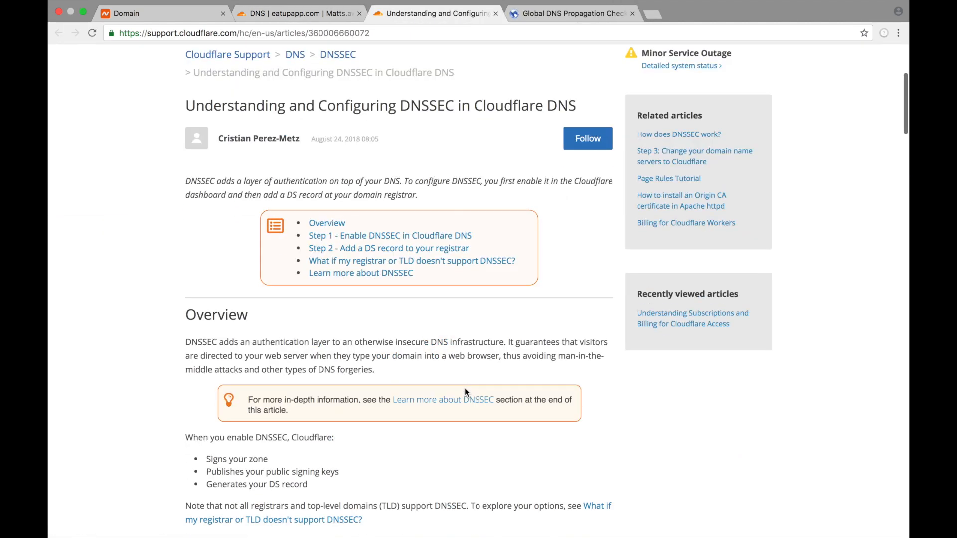
scroll(339, 471, "down", 10)
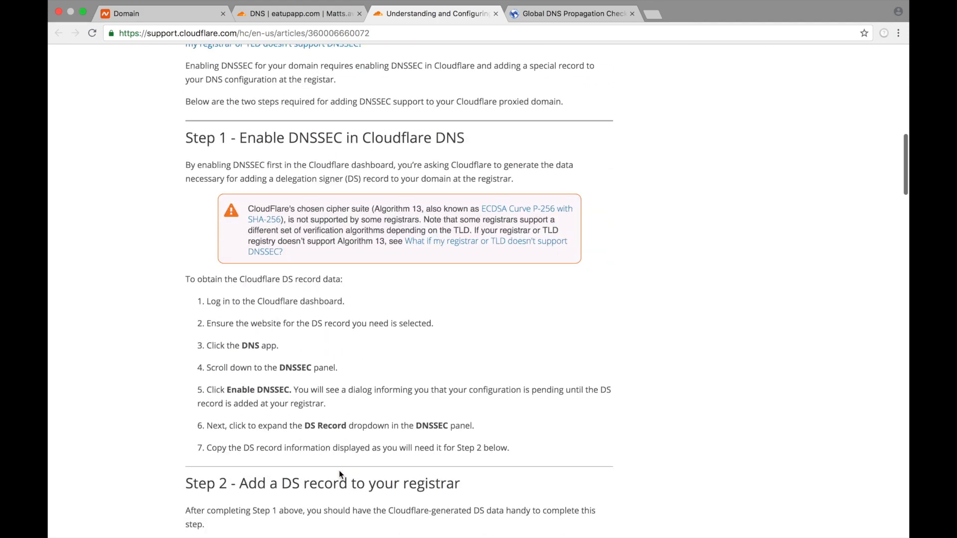
scroll(339, 470, "down", 8)
scroll(339, 470, "down", 9)
scroll(339, 471, "up", 7)
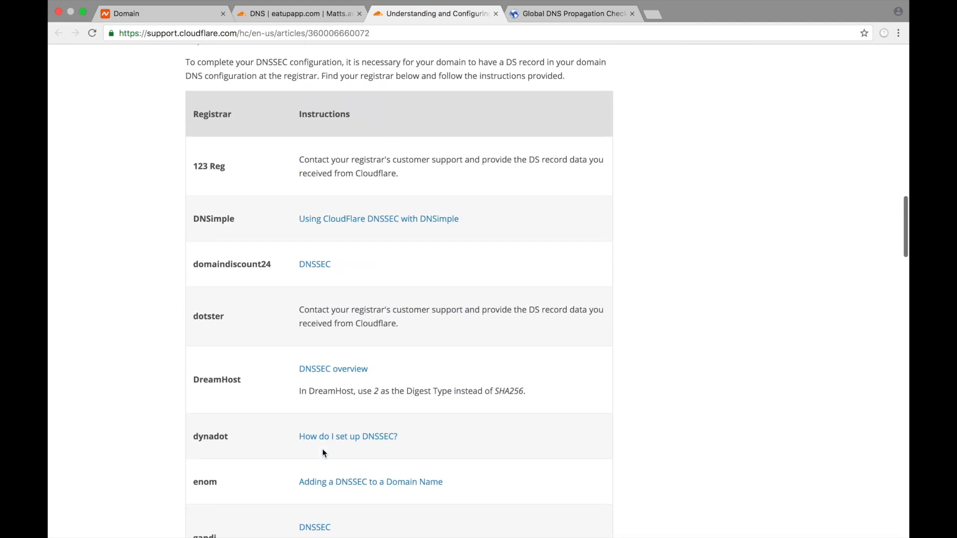
scroll(324, 453, "down", 15)
scroll(351, 483, "down", 7)
left_click(430, 149)
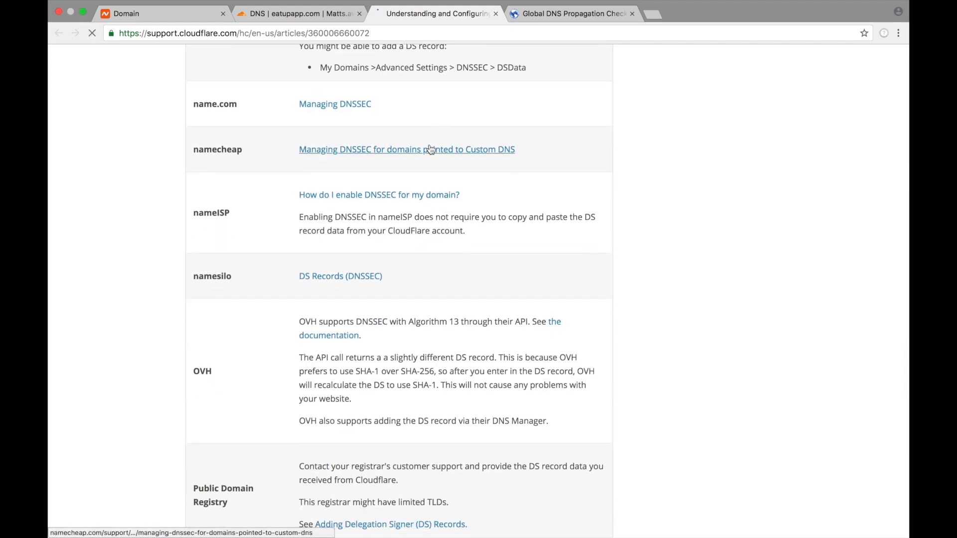
Switch to Namecheap's Advanced DNS settings for eatupapp.com and turn on DNSSEC, starting with the blank DS record's key tag.
left_click(187, 11)
scroll(351, 113, "up", 4)
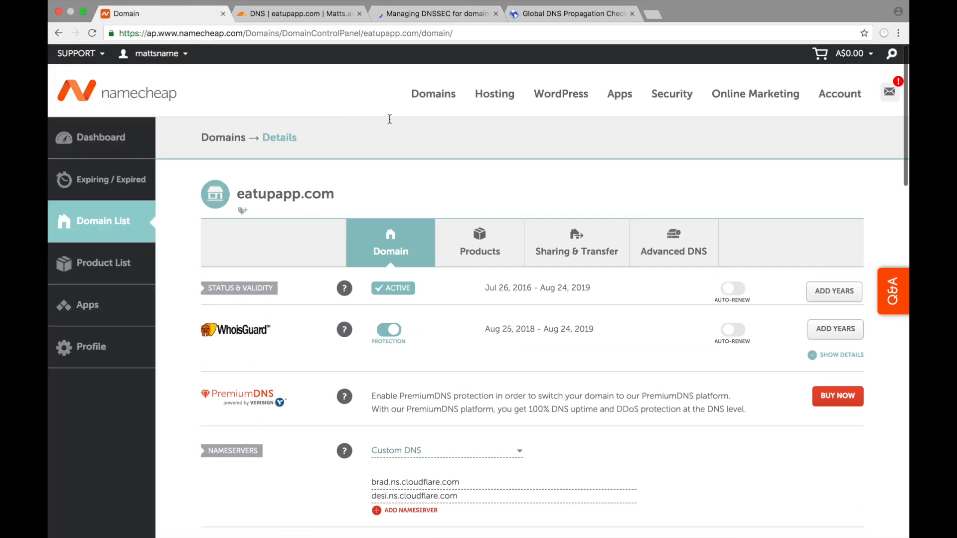
left_click(659, 247)
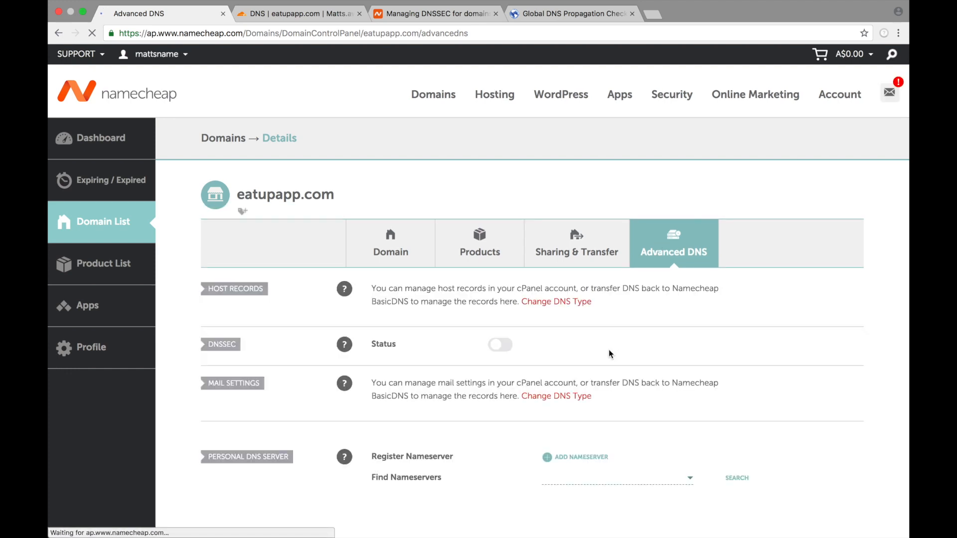
scroll(609, 350, "down", 3)
double_click(229, 201)
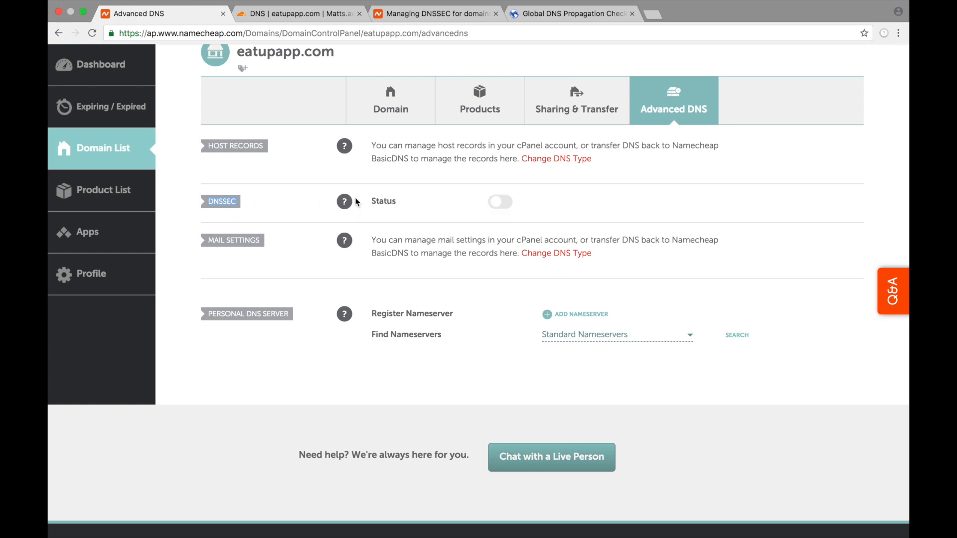
left_click(501, 201)
left_click(308, 305)
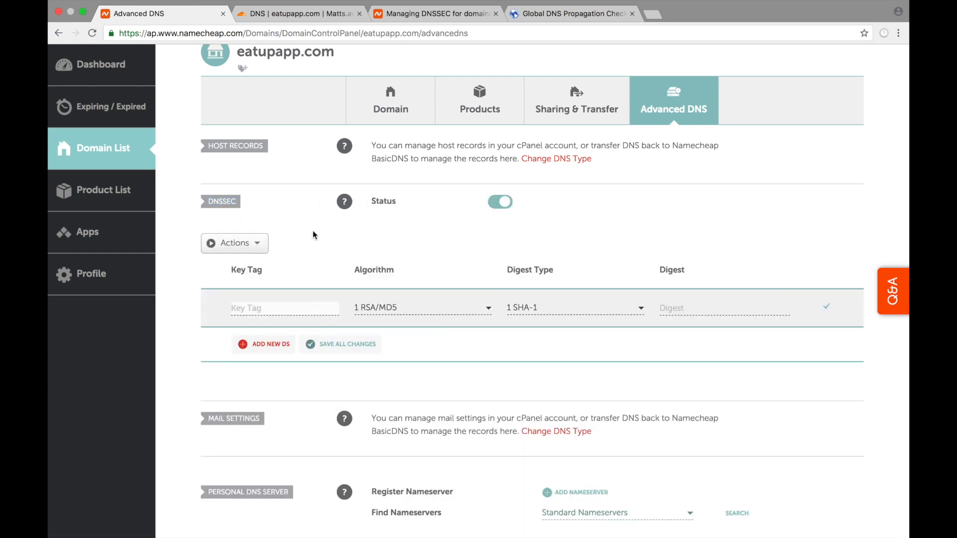
Copy the key tag 2371 from Cloudflare's DS record details into the DS record's key tag at Namecheap.
left_click(330, 15)
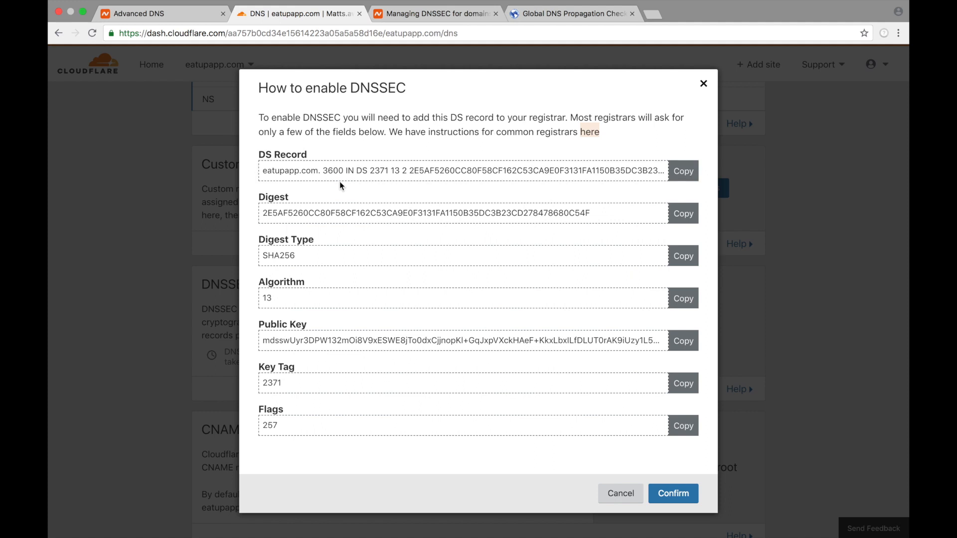
left_click(682, 384)
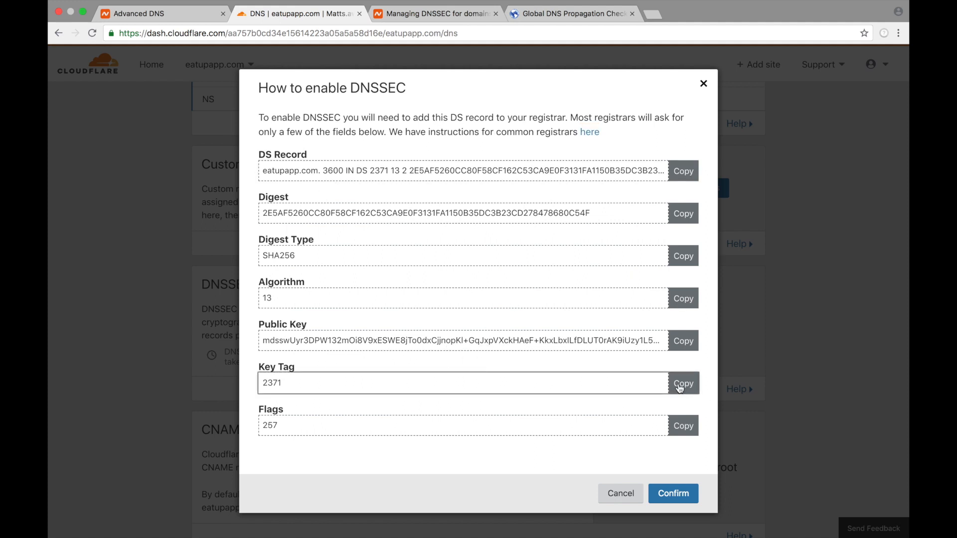
left_click(177, 19)
key("ctrl+v")
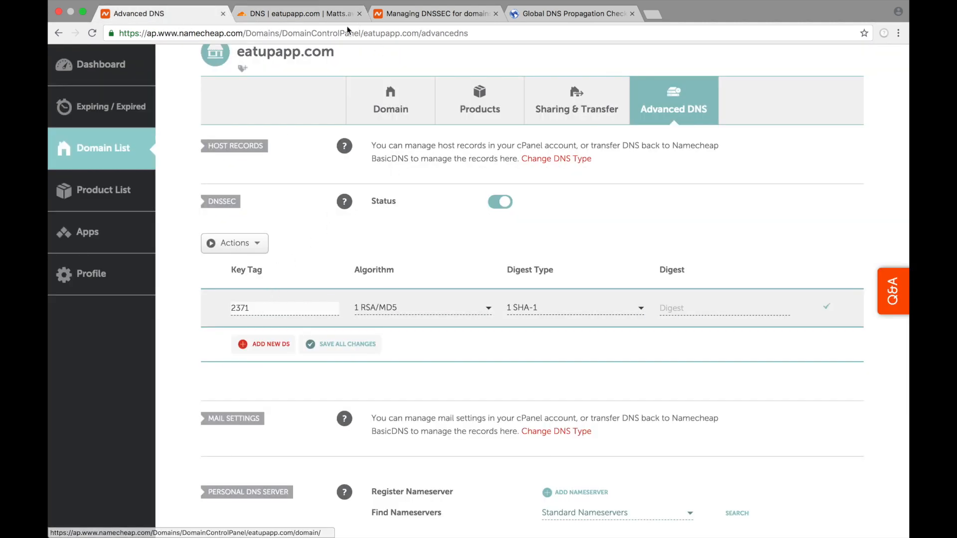
Look up the algorithm number in Cloudflare's DS record details and set Namecheap's DS algorithm to 13 ECDSA/SHA-256.
left_click(313, 20)
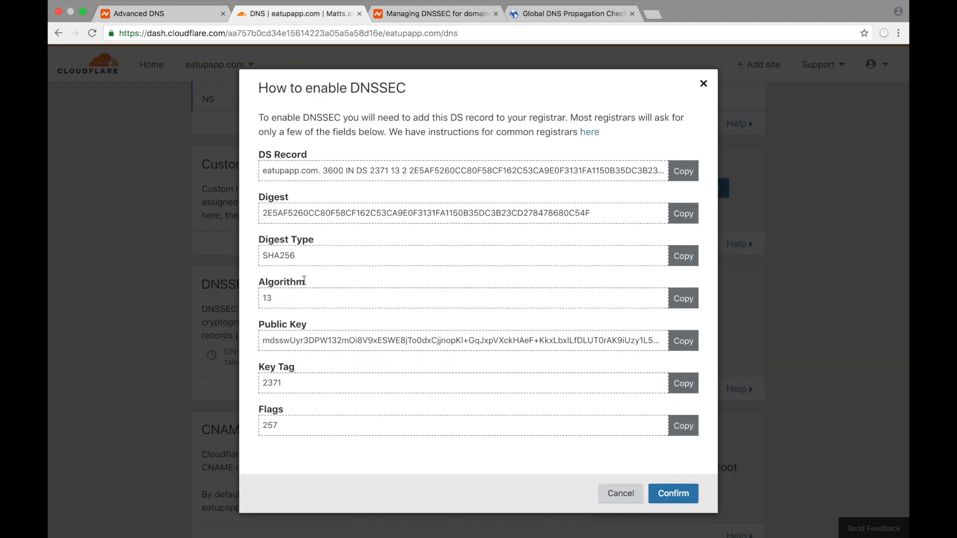
left_click(180, 15)
left_click(386, 308)
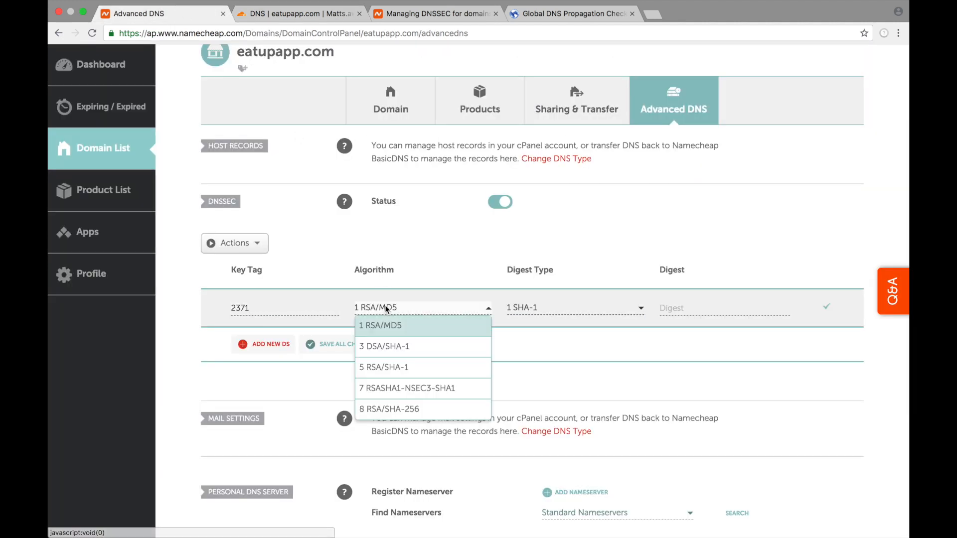
scroll(394, 398, "down", 3)
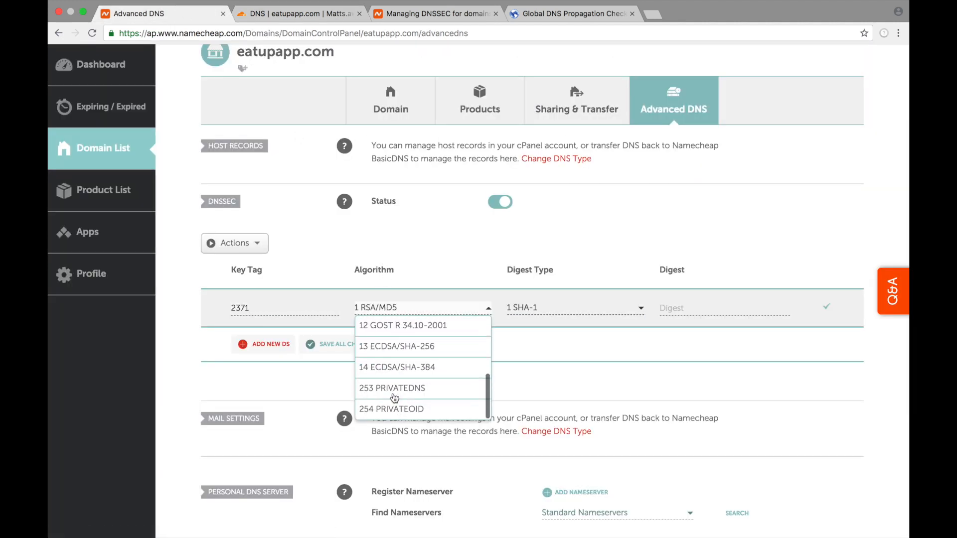
left_click(399, 349)
Look up the digest type in Cloudflare's DS record details and set it to 2 SHA-256 at Namecheap.
left_click(295, 14)
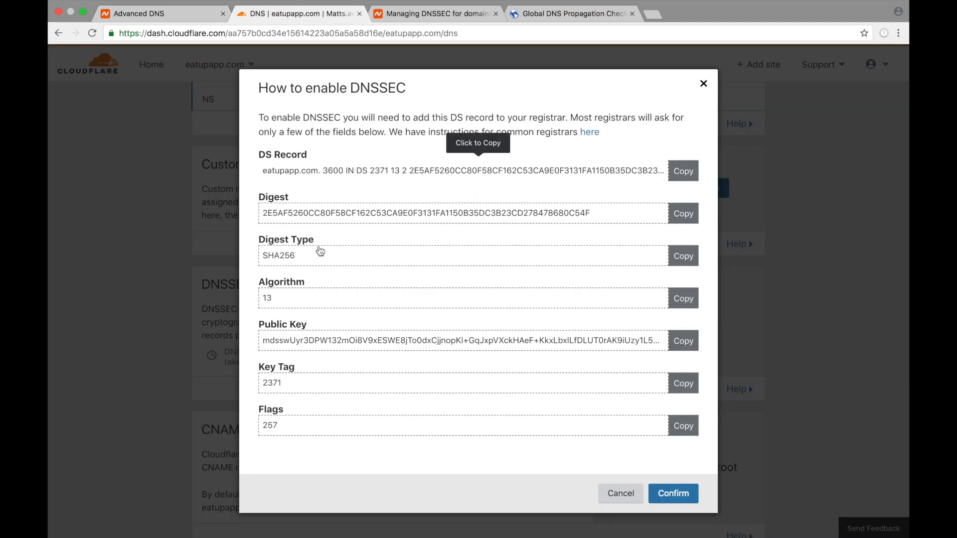
left_click(319, 263)
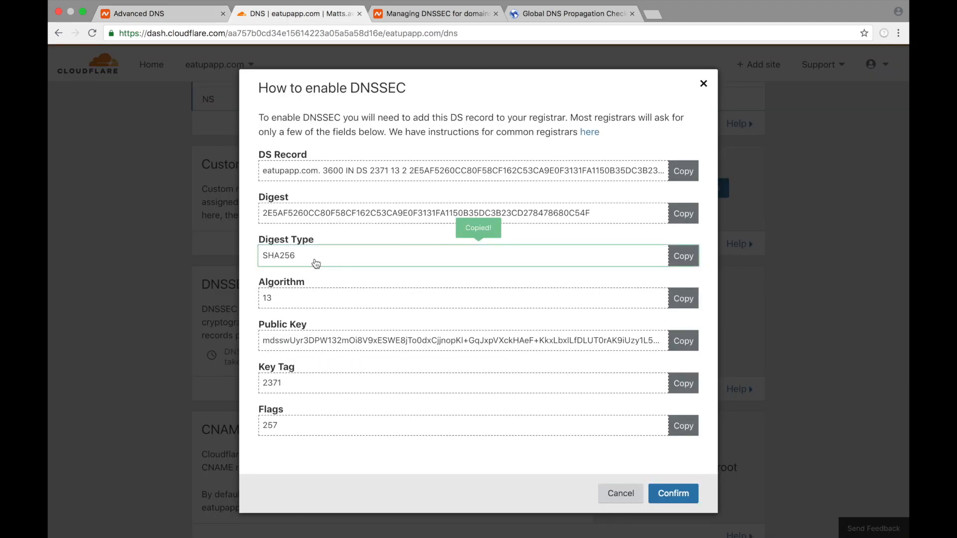
left_click(160, 12)
left_click(566, 305)
left_click(573, 357)
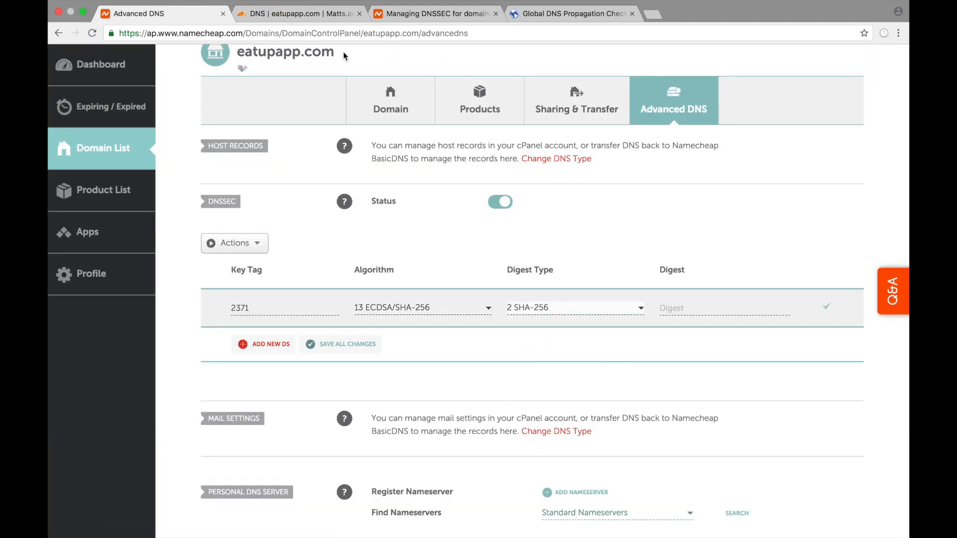
Copy the digest from Cloudflare's DS record details into Namecheap's DS record and save the record.
left_click(295, 15)
left_click(177, 15)
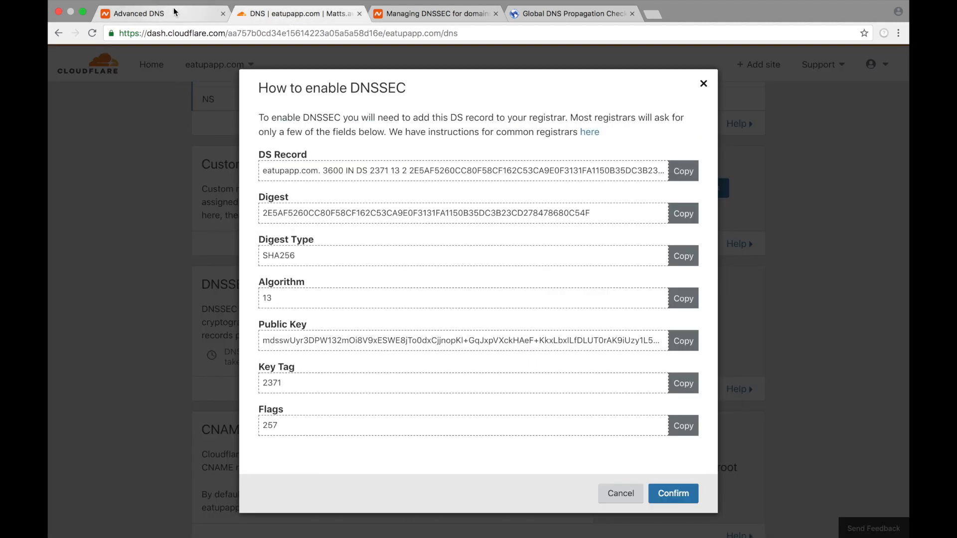
left_click(310, 17)
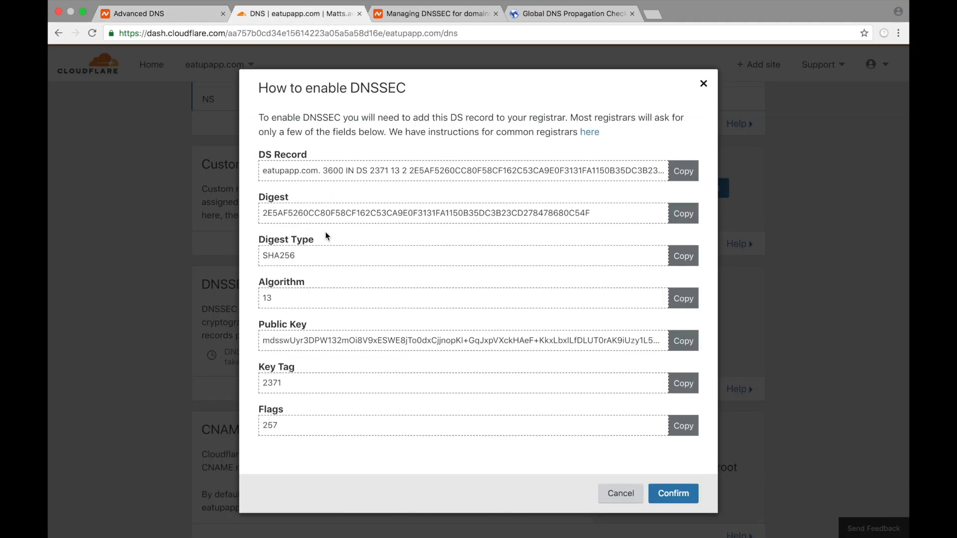
left_click(319, 213)
left_click(176, 15)
left_click(703, 307)
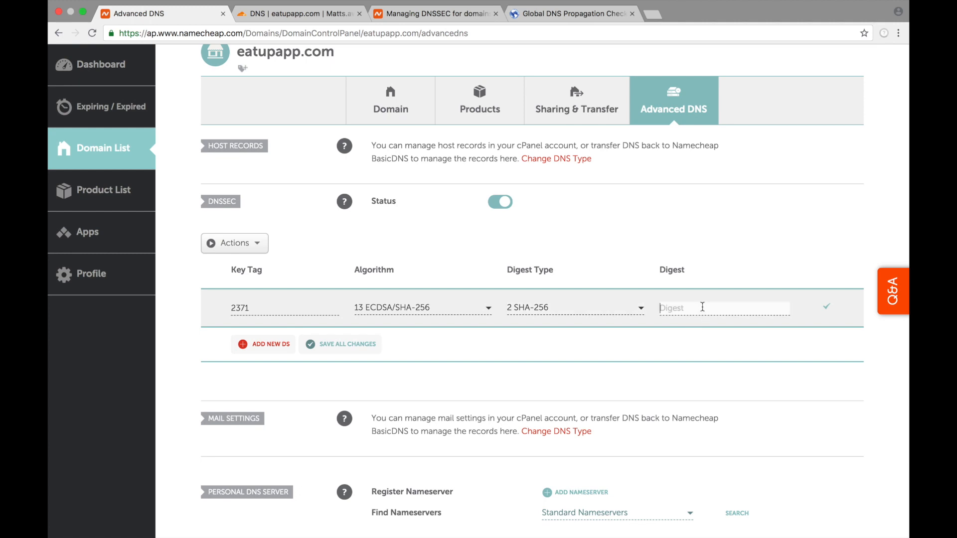
key("ctrl+v")
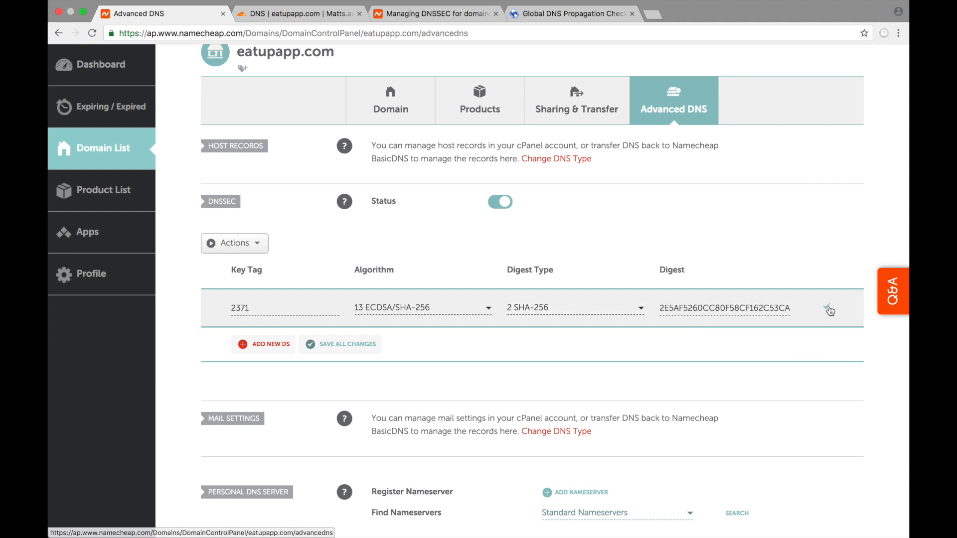
left_click(828, 308)
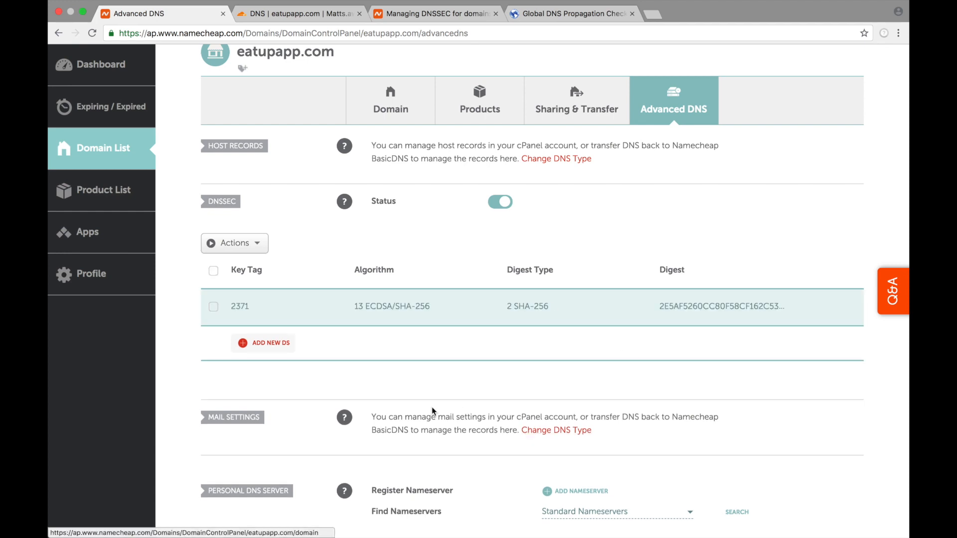
Switch back to Cloudflare, confirm the DS record details, and check the DNSSEC status of eatupapp.com.
key("ctrl+Tab")
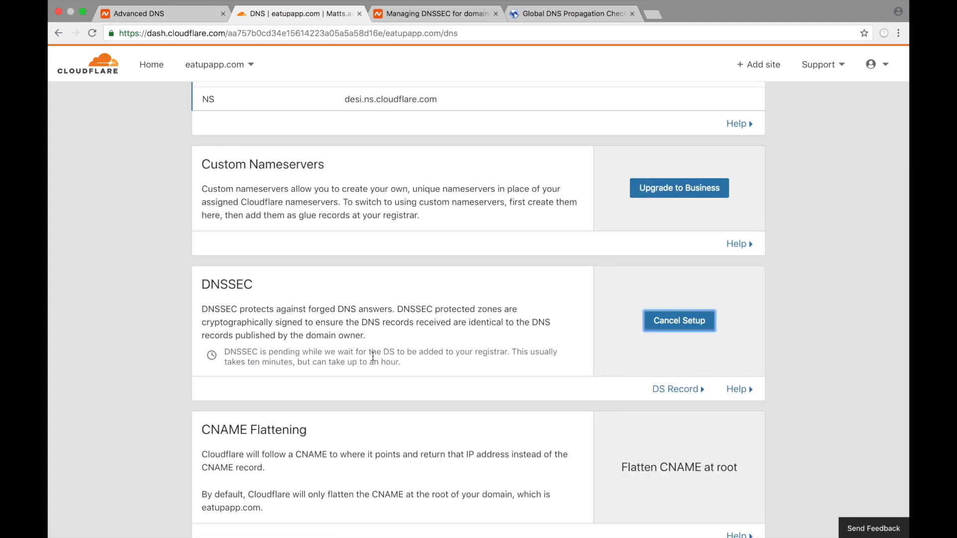
left_click(299, 352)
left_click_drag(299, 353, 473, 373)
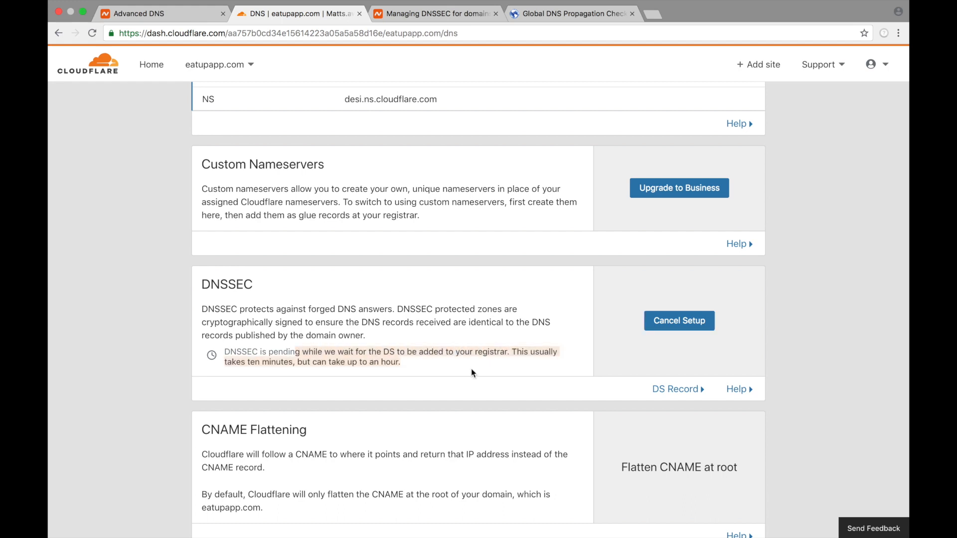
left_click_drag(423, 299, 214, 298)
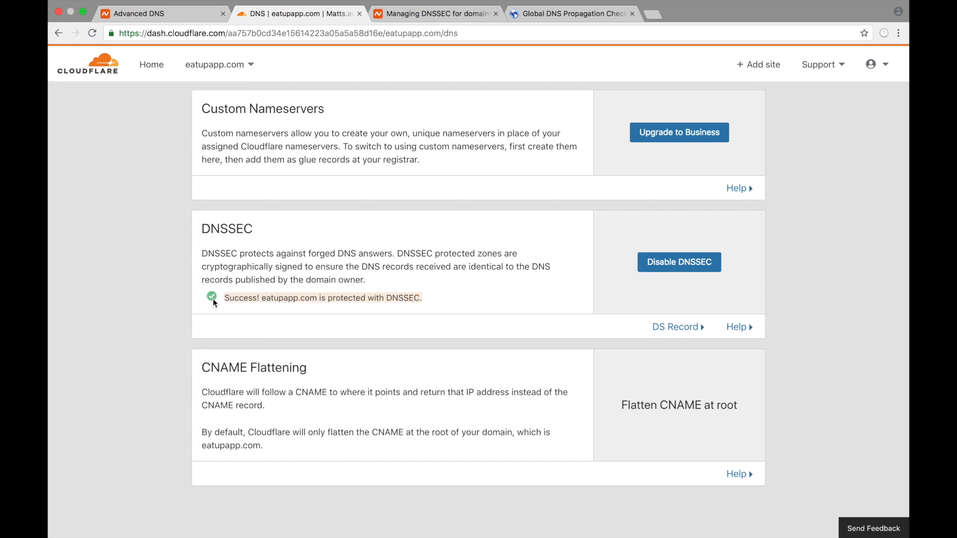
Turn on DNS and HTTP proxy (CDN) for the eatupapp.com A record and switch it back to DNS only.
scroll(411, 406, "up", 15)
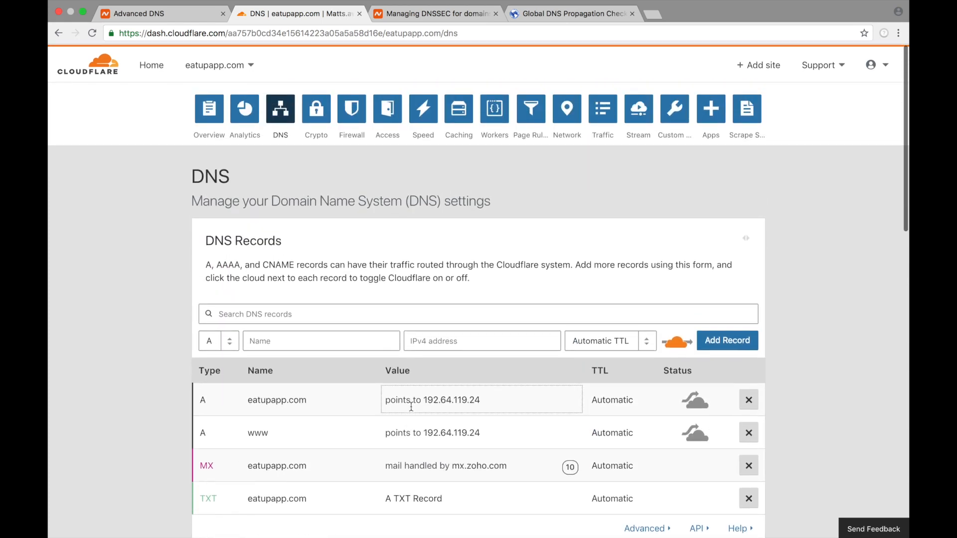
scroll(698, 235, "down", 5)
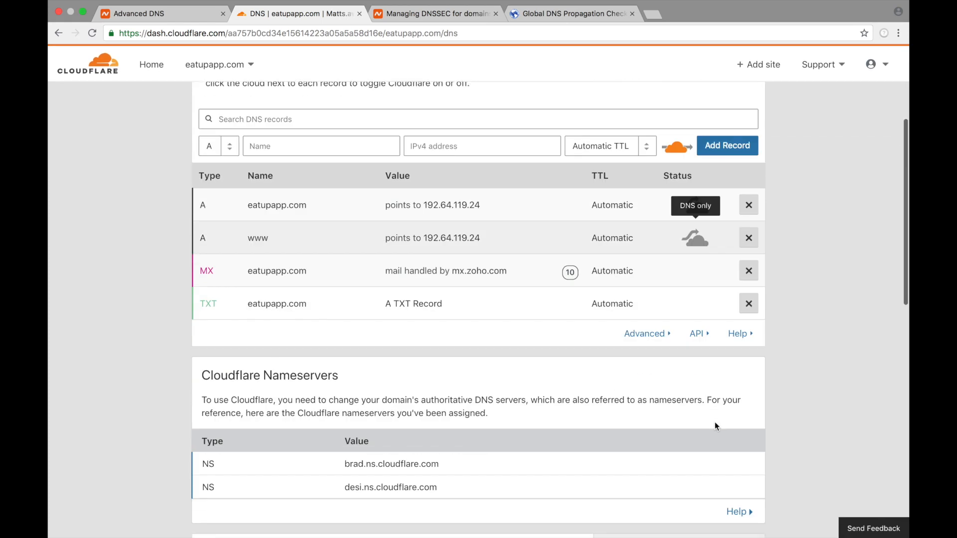
left_click(698, 208)
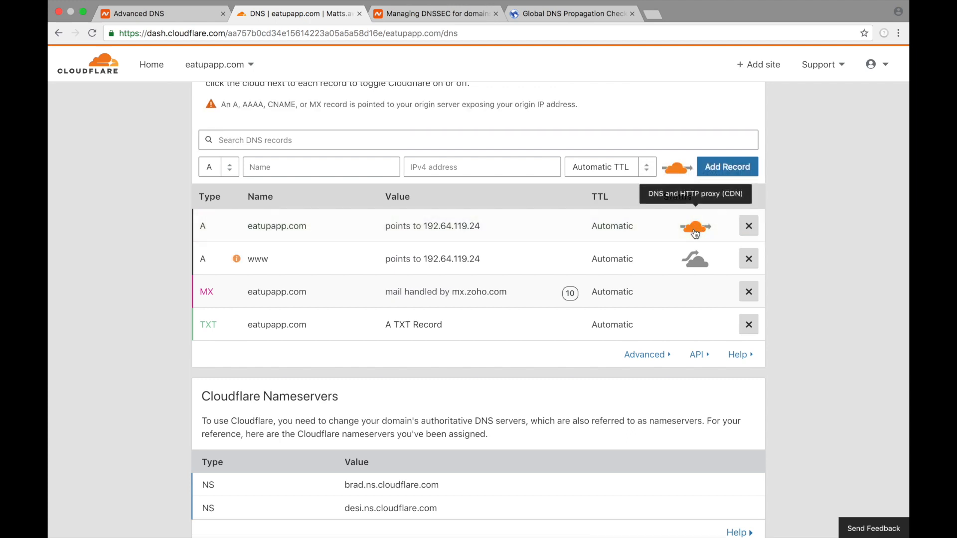
left_click(695, 228)
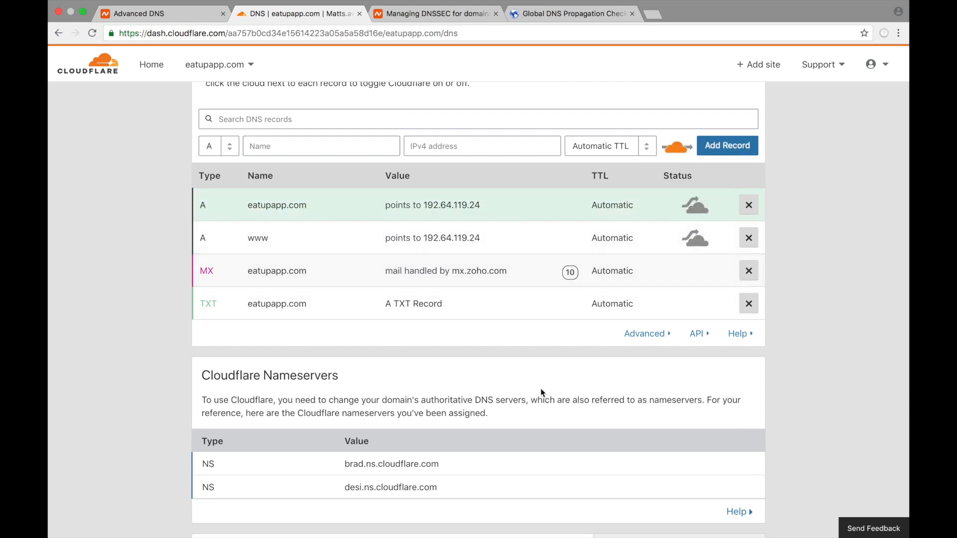
Open the content of the eatupapp.com MX record for editing and cancel without changing it.
scroll(496, 274, "down", 2)
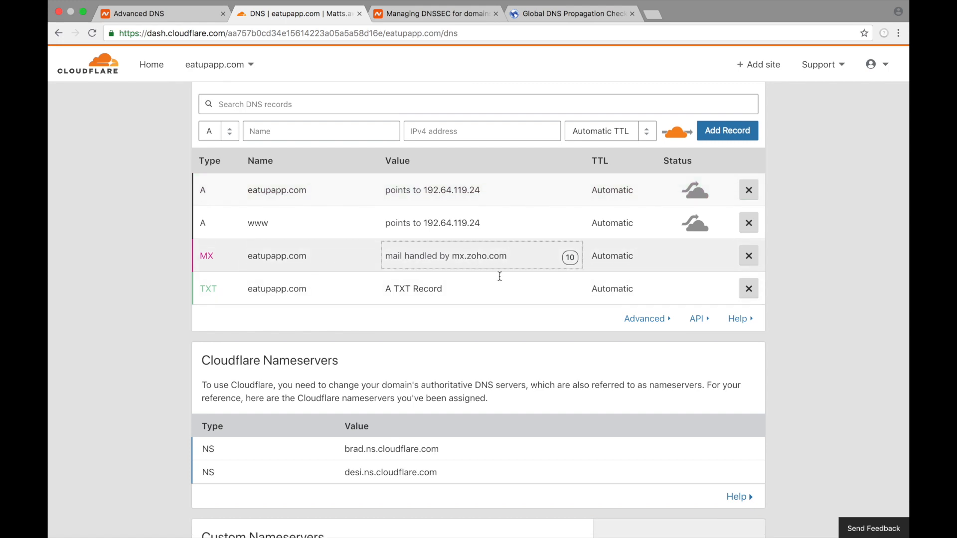
scroll(490, 286, "up", 2)
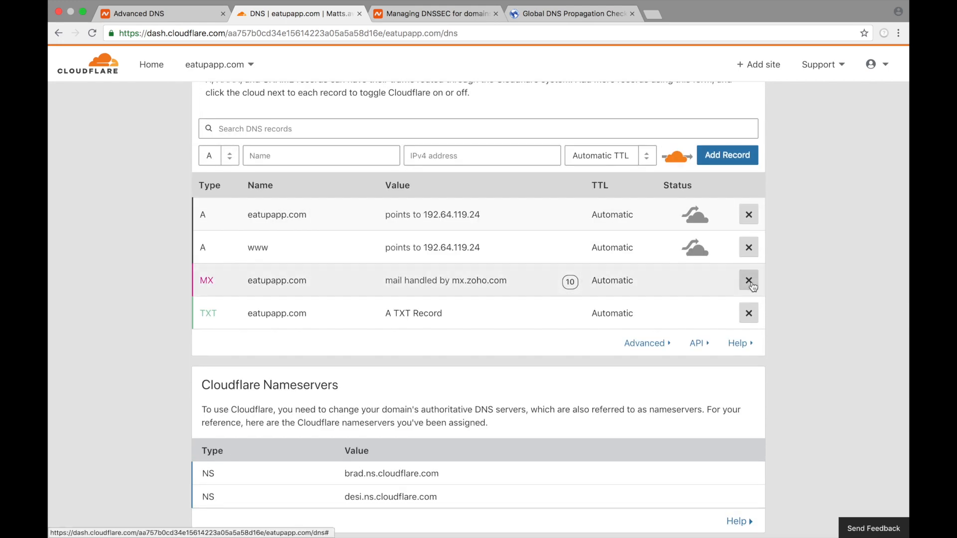
left_click(546, 280)
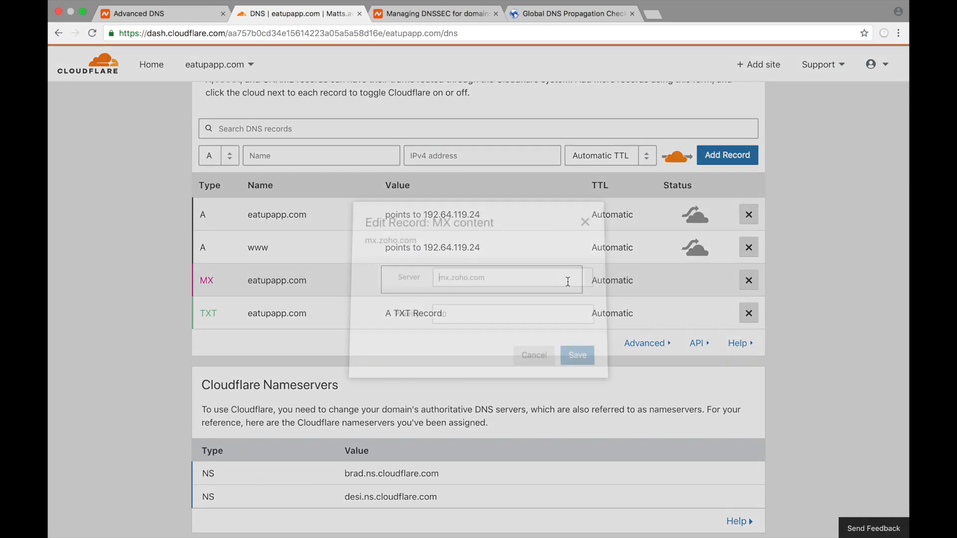
left_click(535, 369)
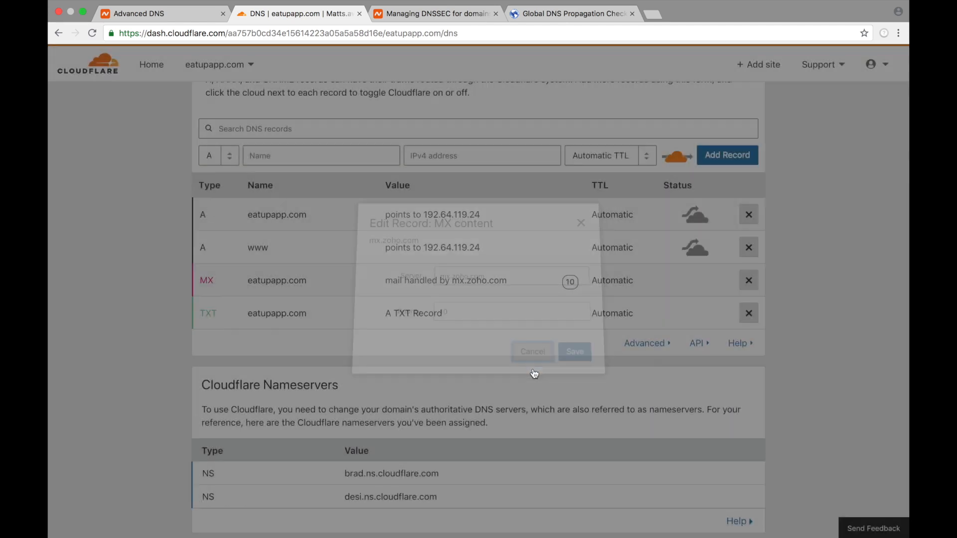
mouse_move(708, 5)
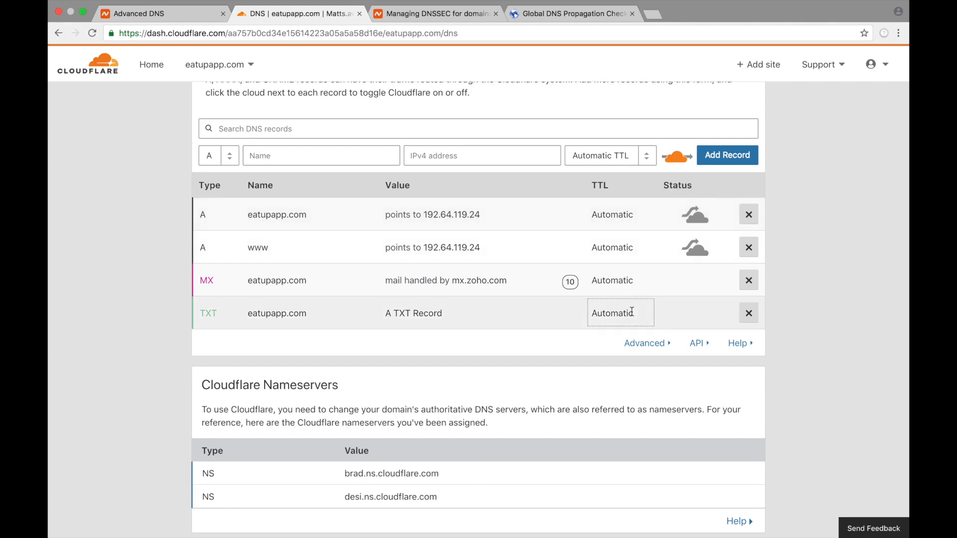
scroll(632, 311, "down", 15)
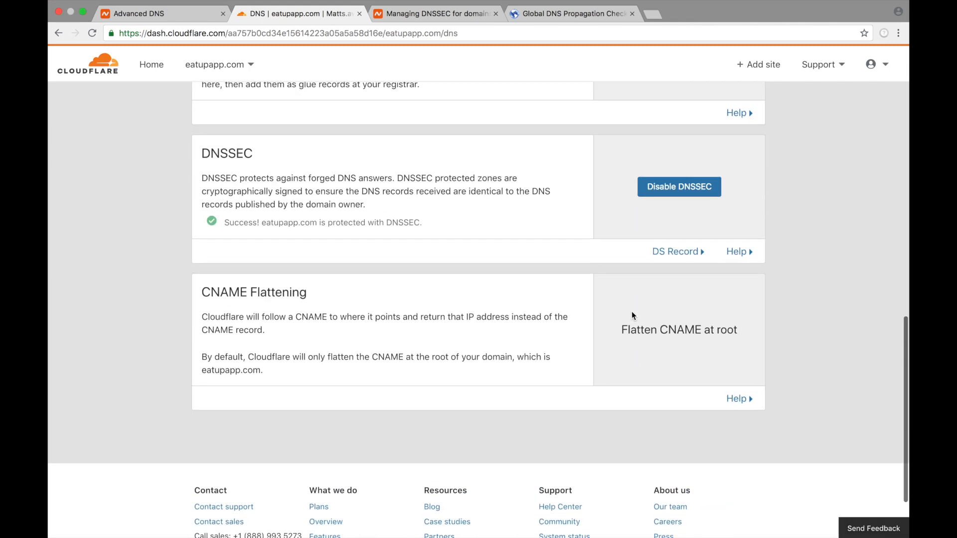
scroll(632, 311, "up", 20)
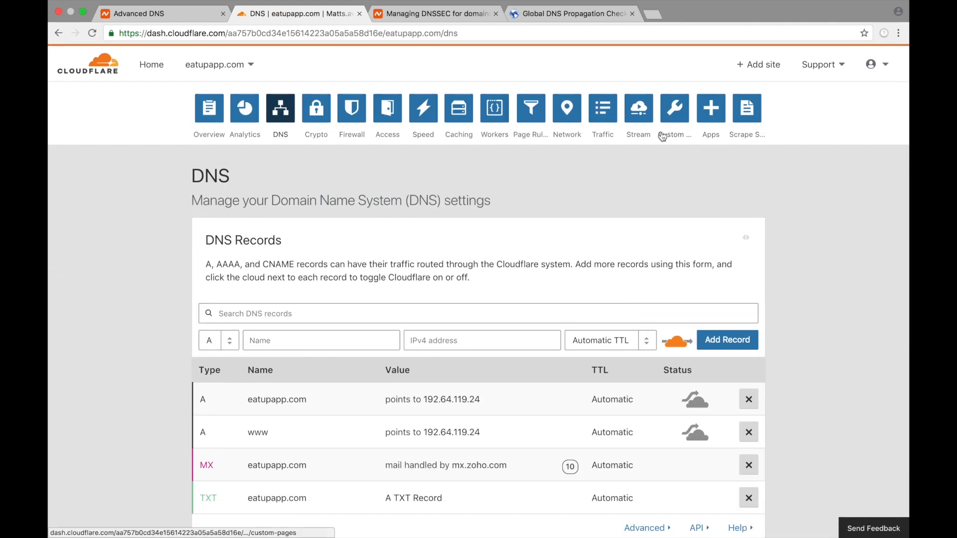